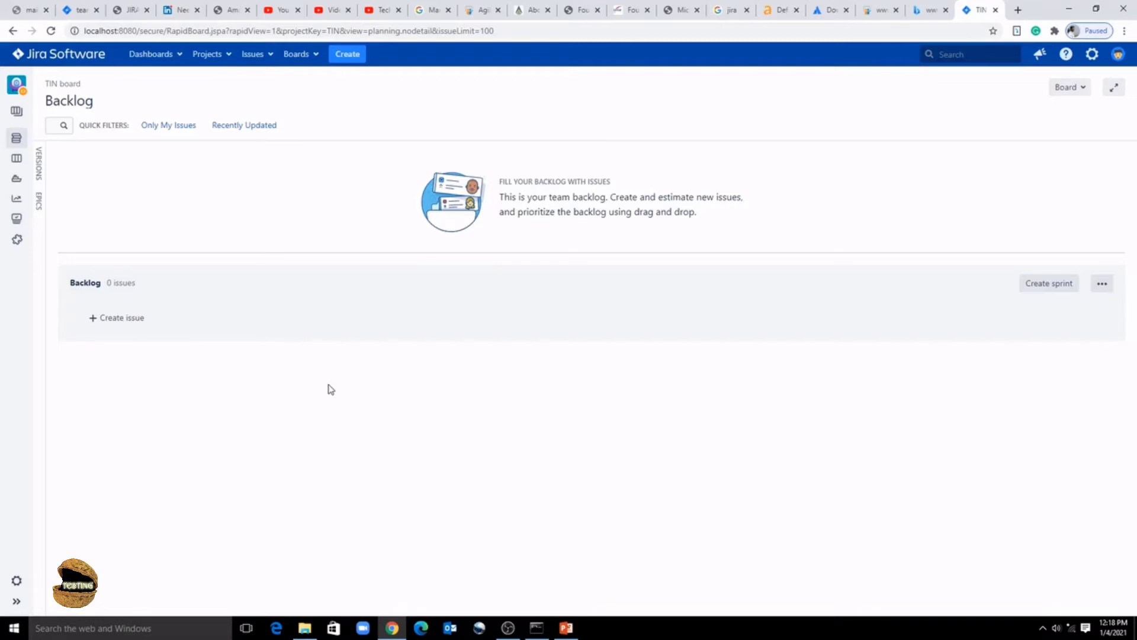
# - Begin an inline new-issue entry in the empty TIN backlog
pyautogui.click(128, 323)
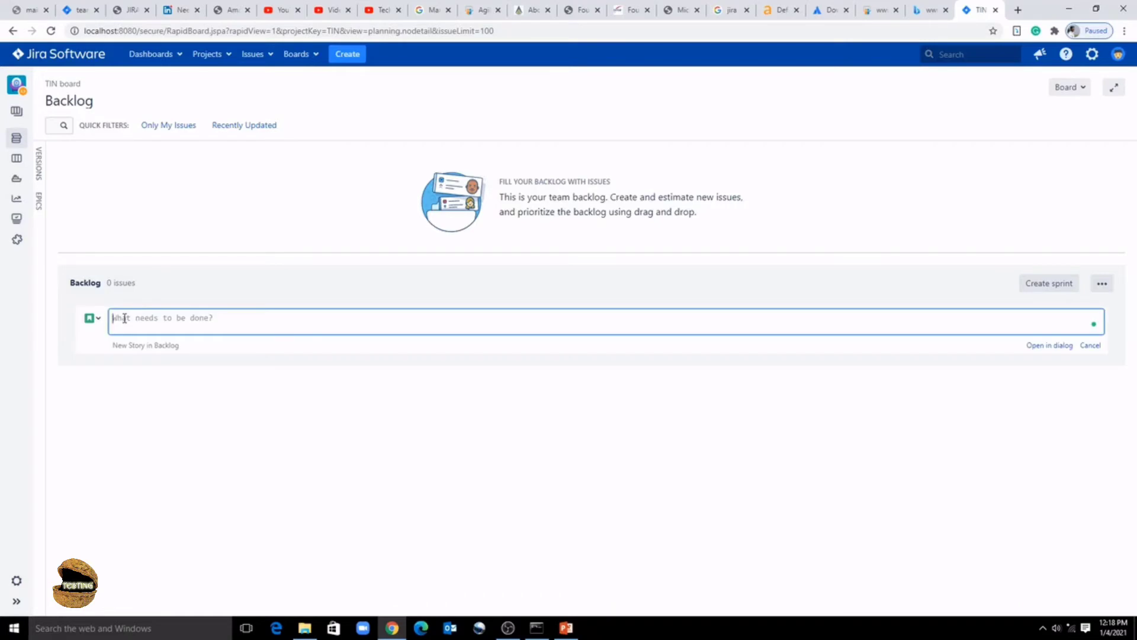
# - Open the full Create Issue form for Testing In Nutshell (TIN) with issue type Epic
pyautogui.click(98, 323)
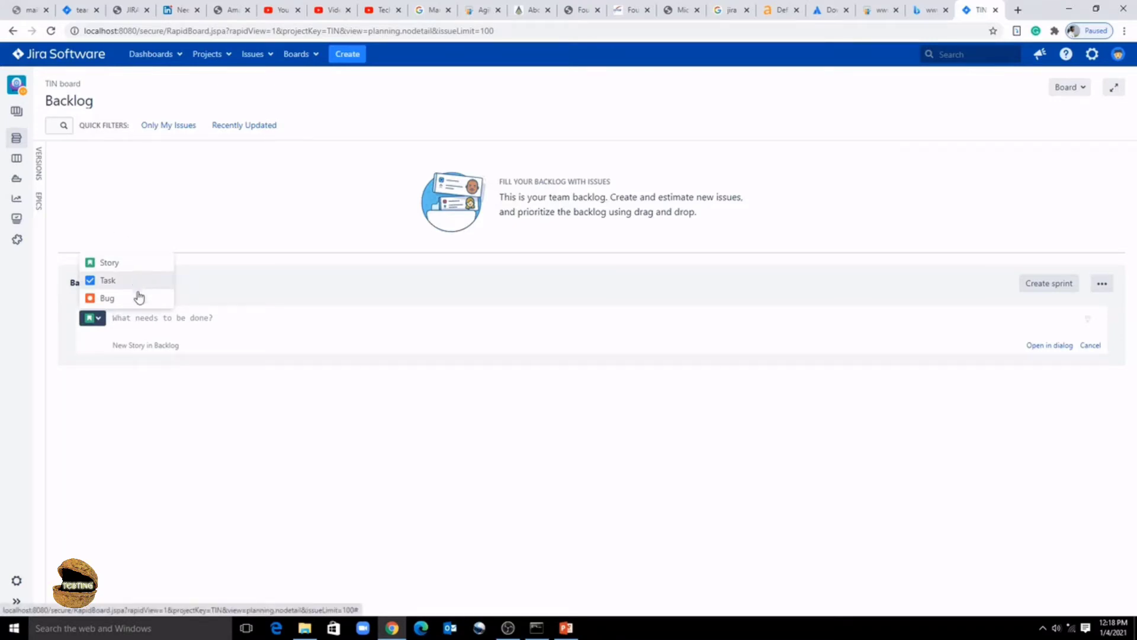
pyautogui.click(357, 55)
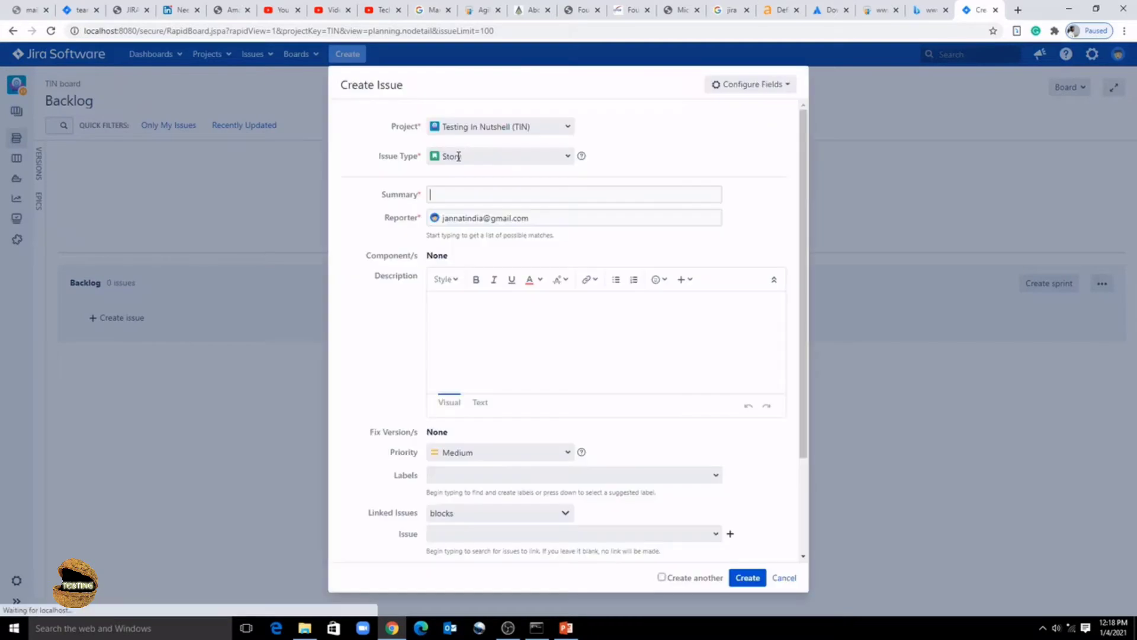
pyautogui.click(545, 156)
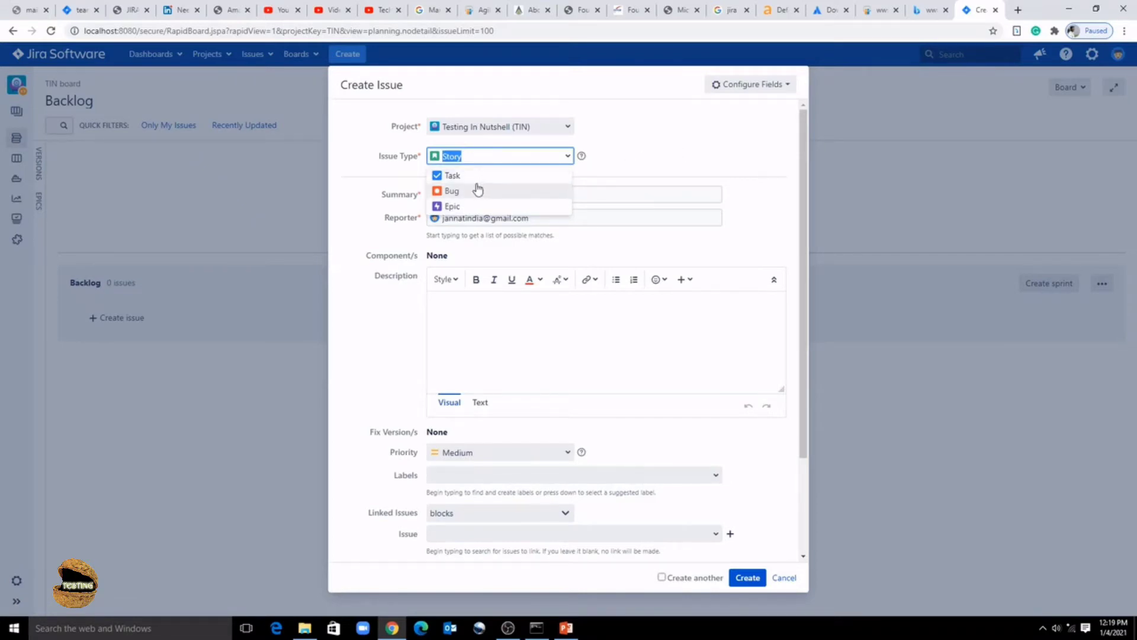
pyautogui.click(471, 207)
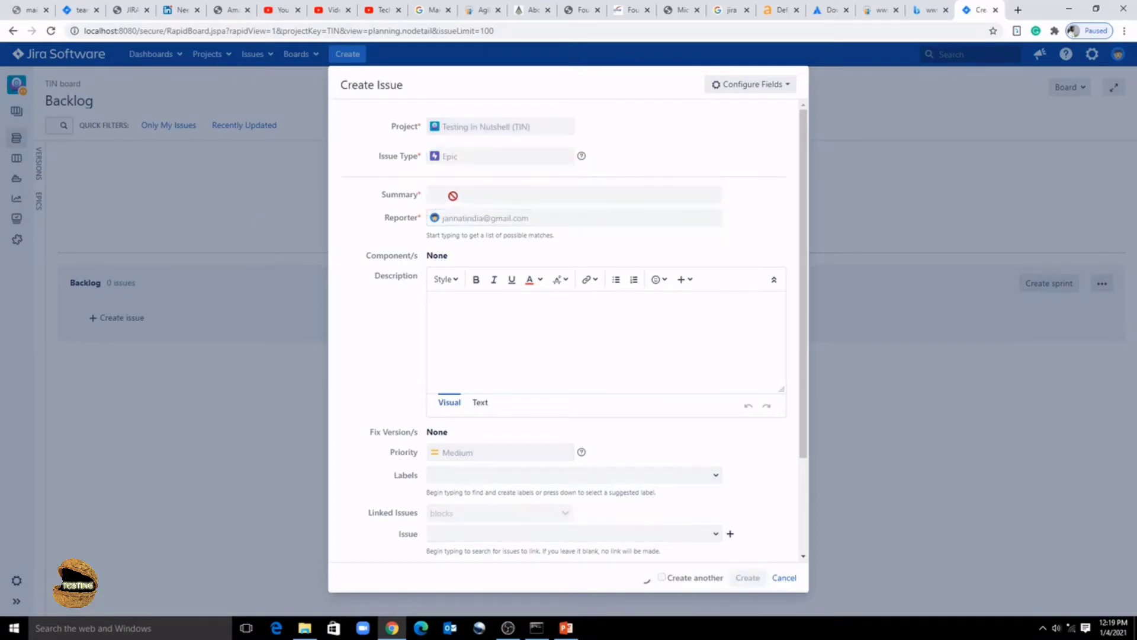
# - Create epic TIN-1 with Epic Name 'Application to read news' and summary 'An Application to read news'
pyautogui.write('Appl')
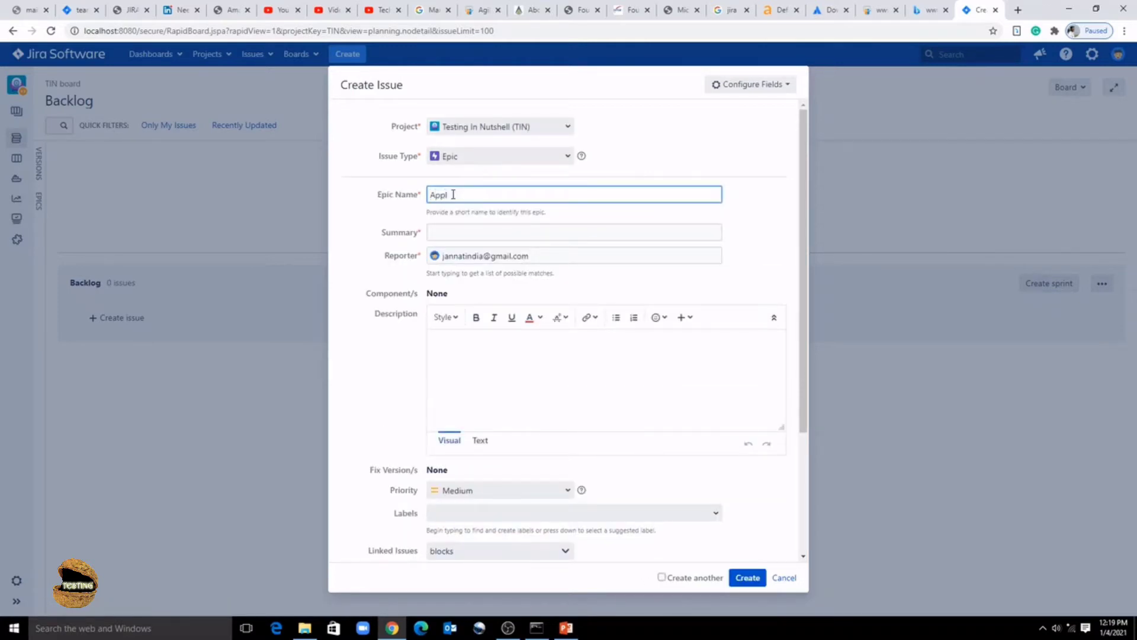
pyautogui.write('ication to read news')
pyautogui.click(438, 231)
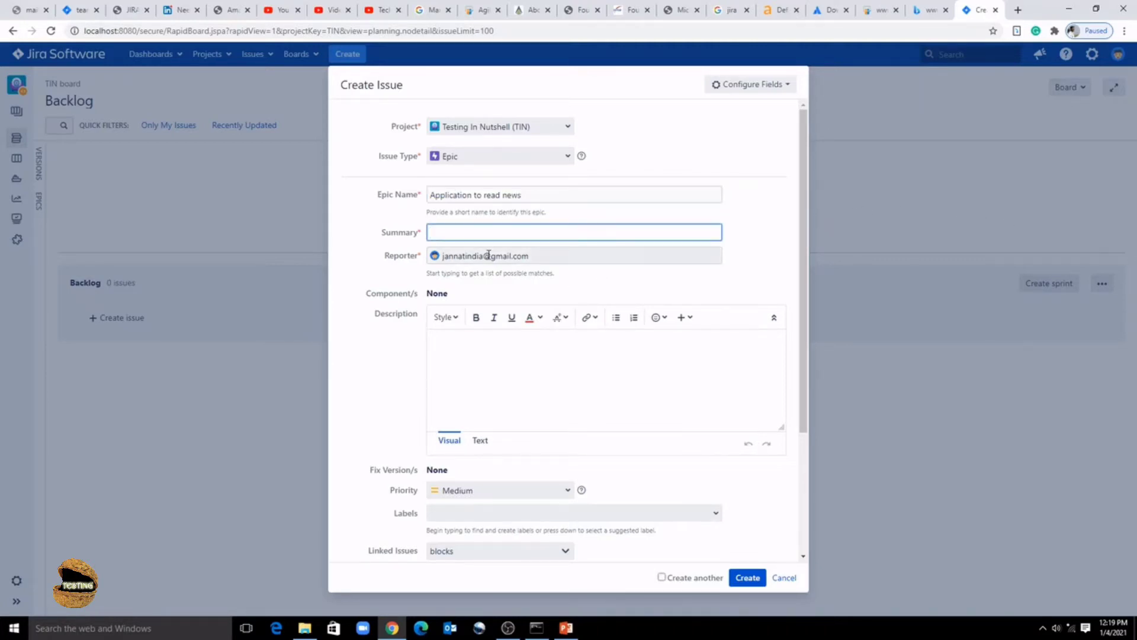
pyautogui.write('An Application to read news')
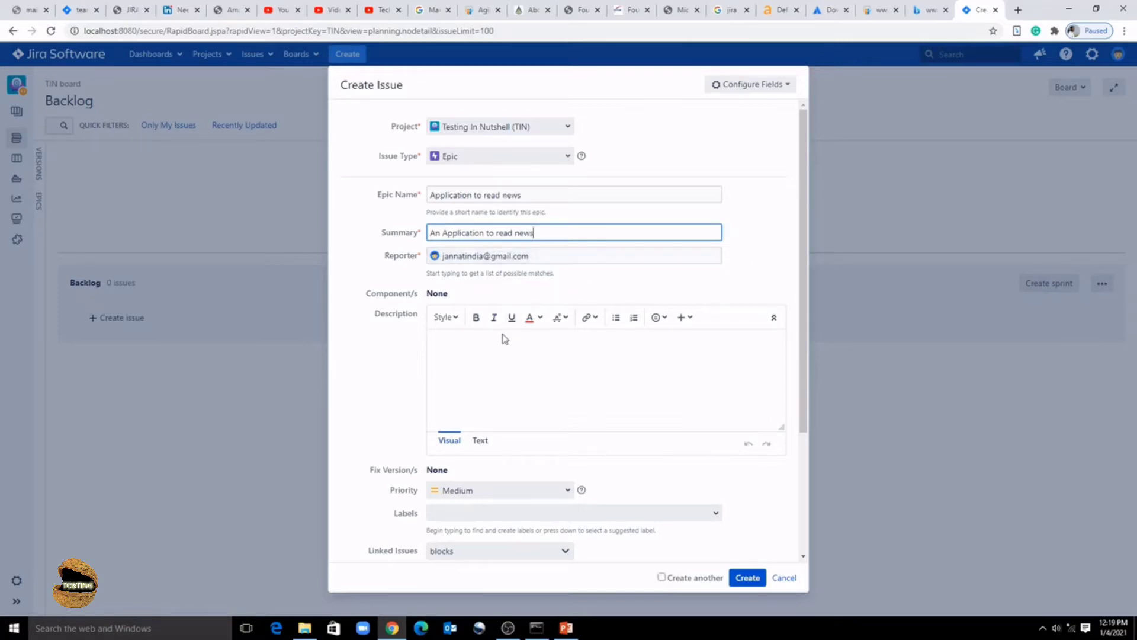
pyautogui.click(484, 337)
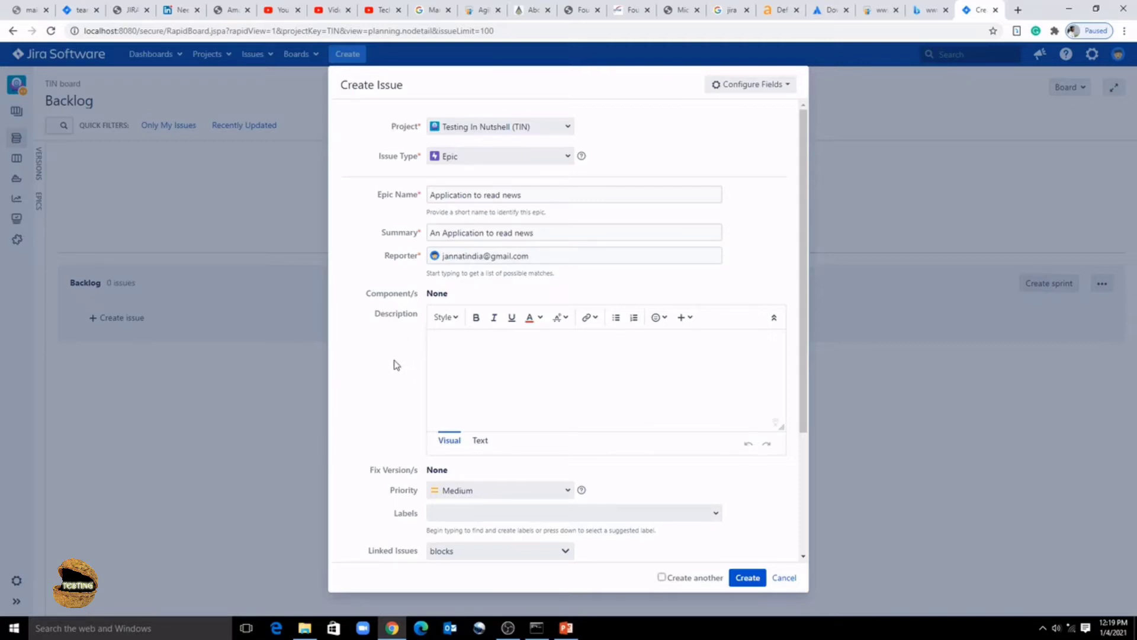
pyautogui.scroll(-3, 396, 364)
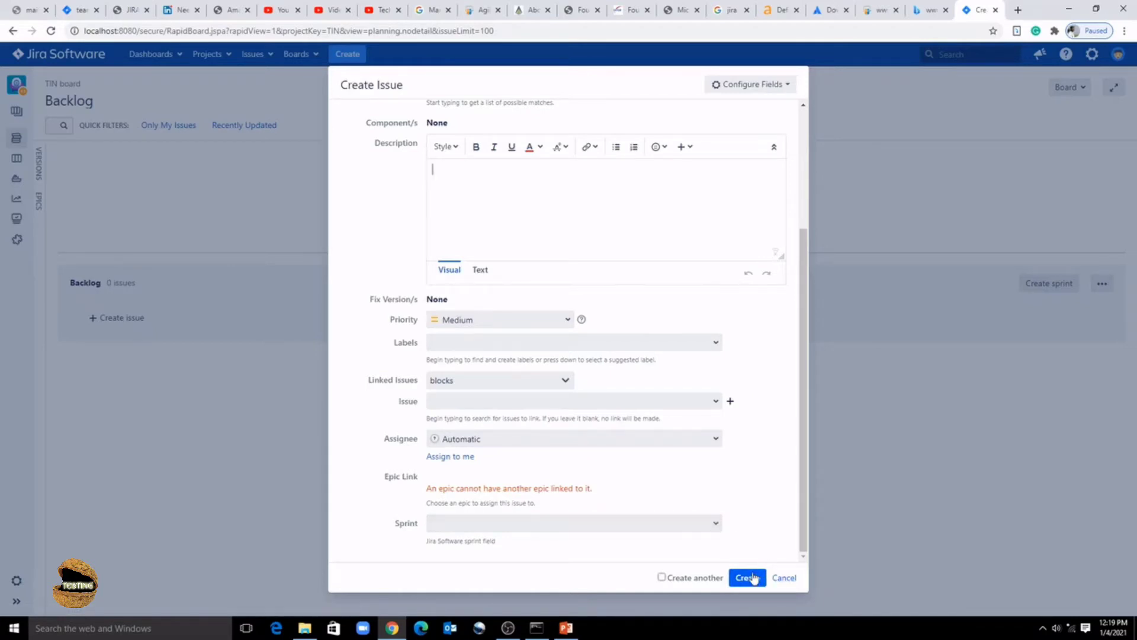
pyautogui.scroll(5, 748, 462)
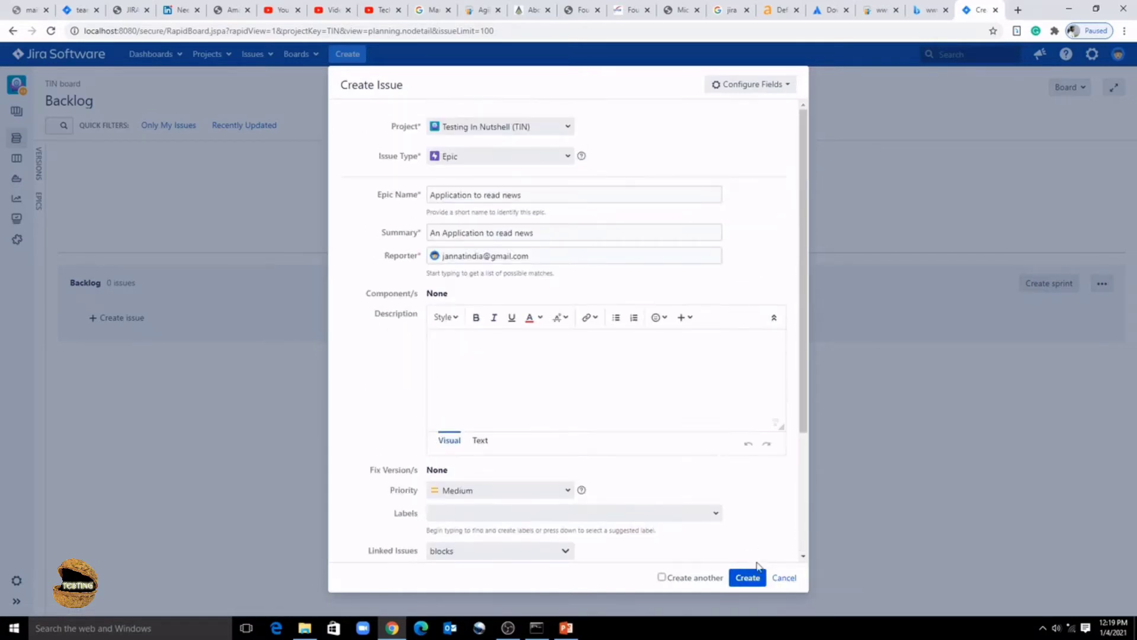
pyautogui.click(749, 579)
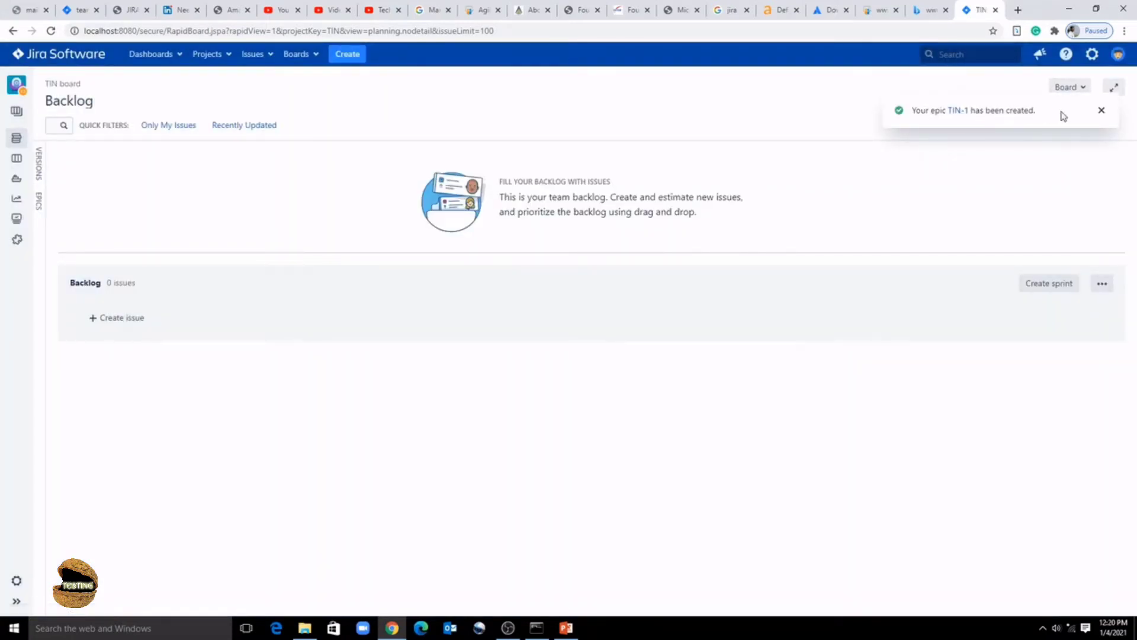
pyautogui.click(1101, 110)
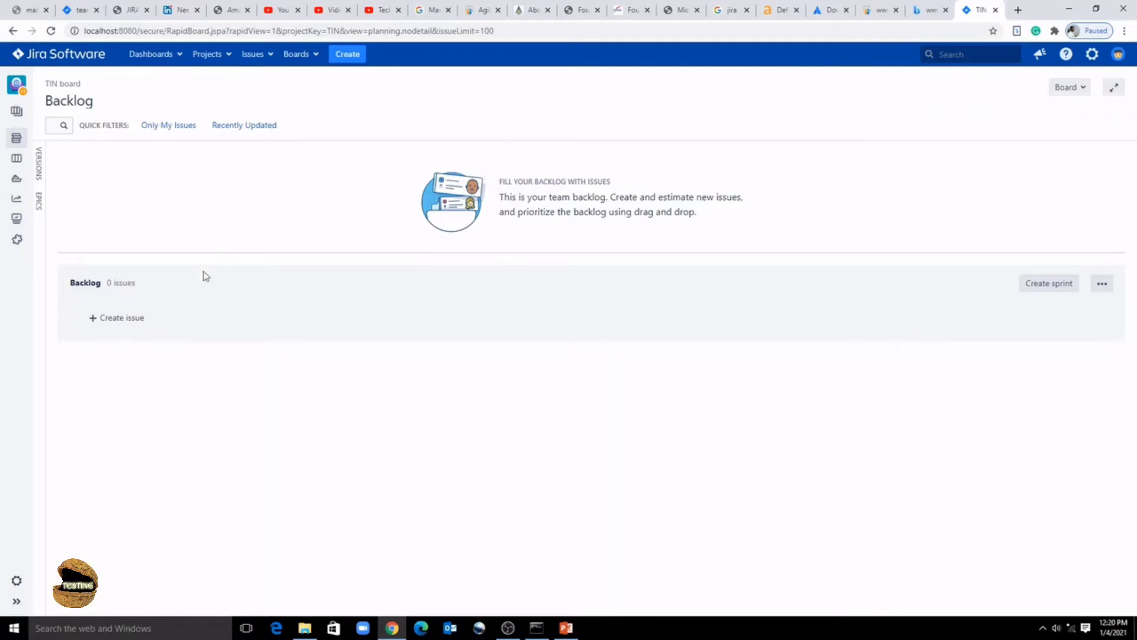
# - Reload the backlog and show the EPICS panel listing 'Application to read news'
pyautogui.click(51, 31)
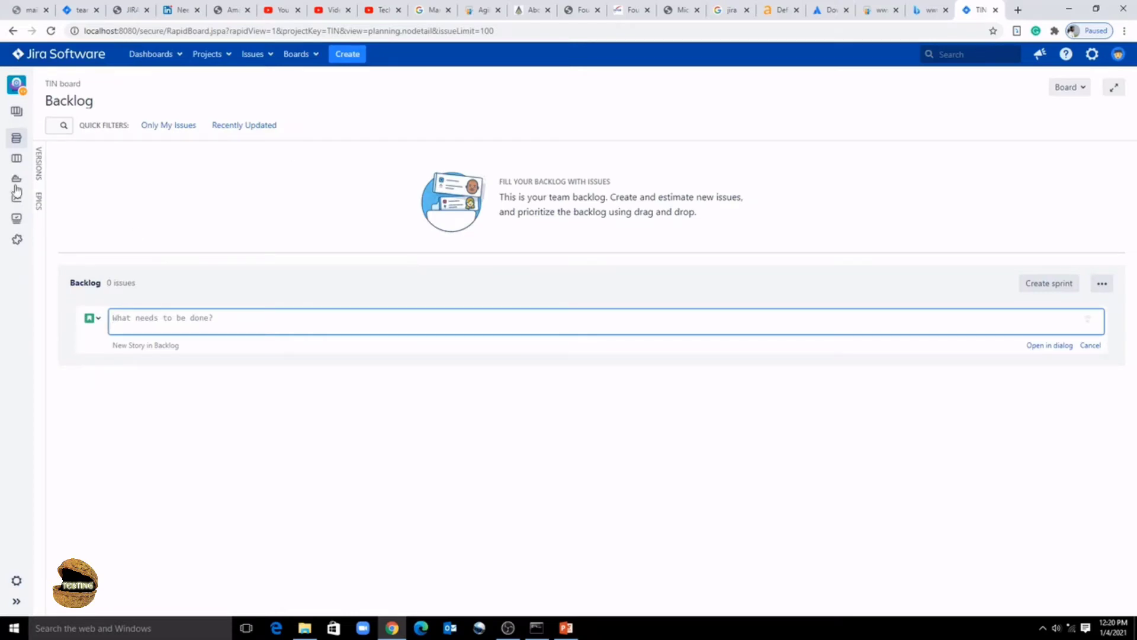
pyautogui.click(39, 216)
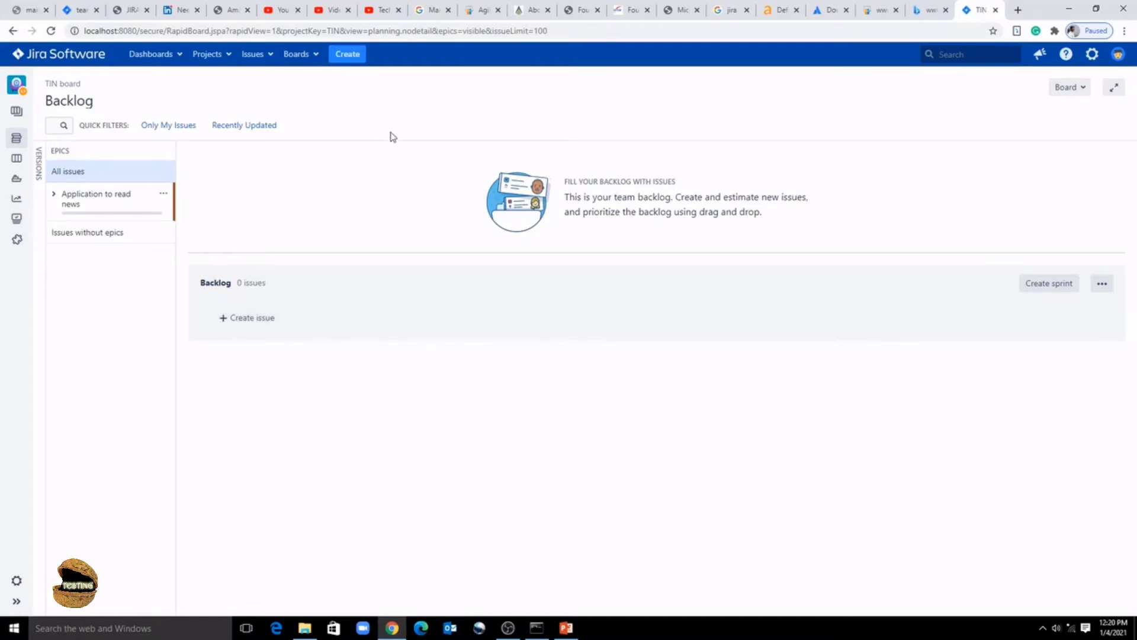
# - Create story 'Political News in the App' with Create another ticked to keep the form open
pyautogui.click(351, 55)
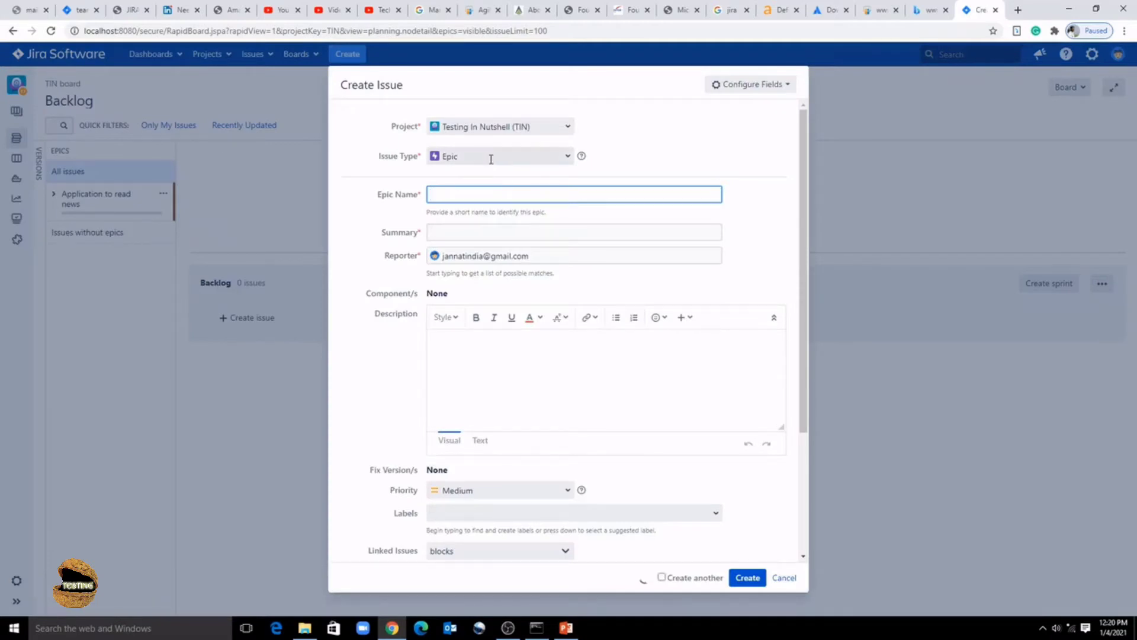
pyautogui.click(567, 156)
pyautogui.click(492, 190)
pyautogui.click(444, 194)
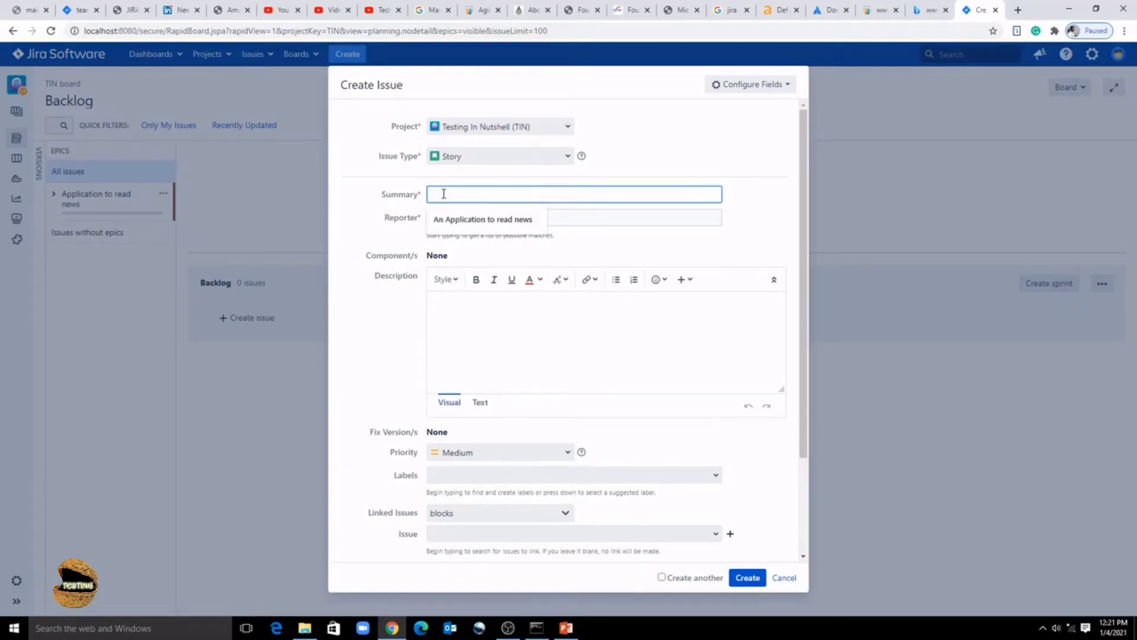
pyautogui.write('Political News in the App')
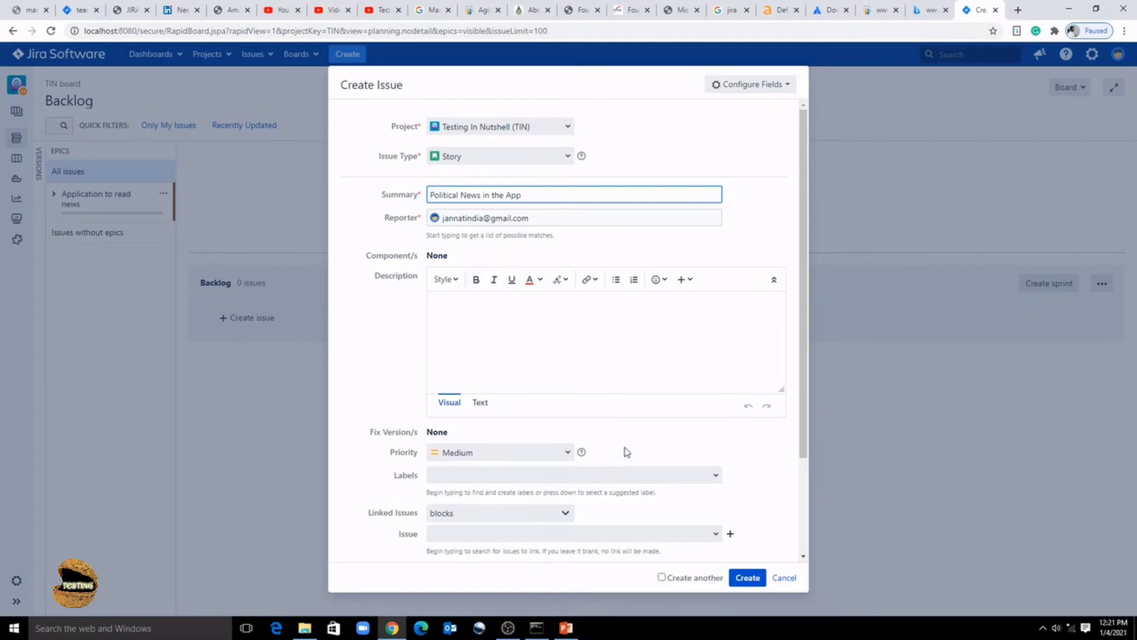
pyautogui.scroll(-3, 626, 455)
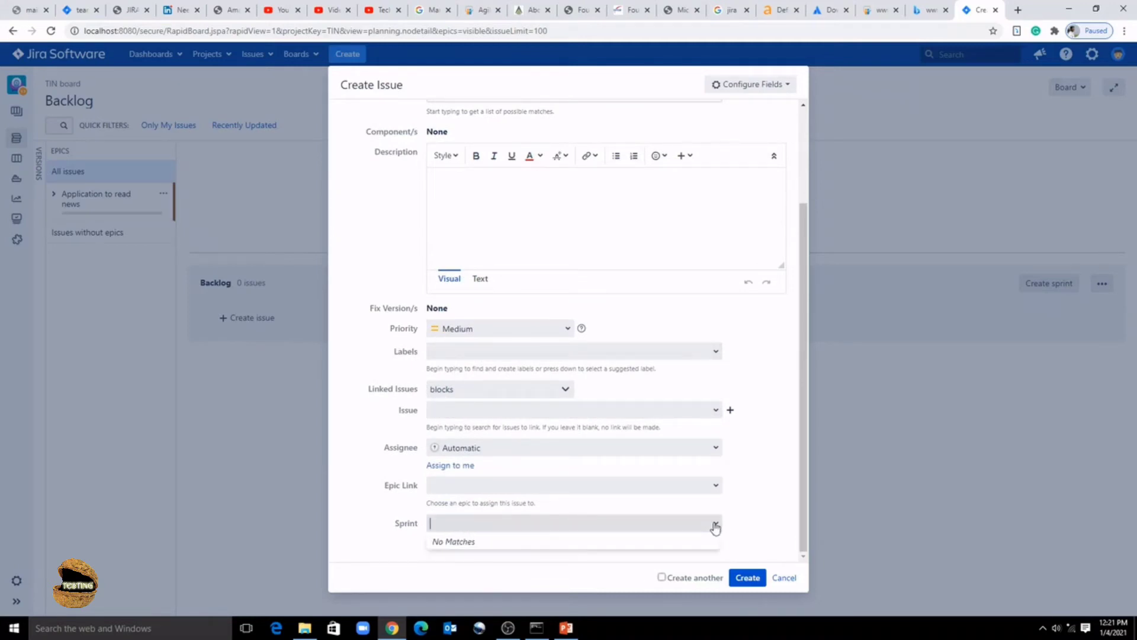
pyautogui.click(750, 521)
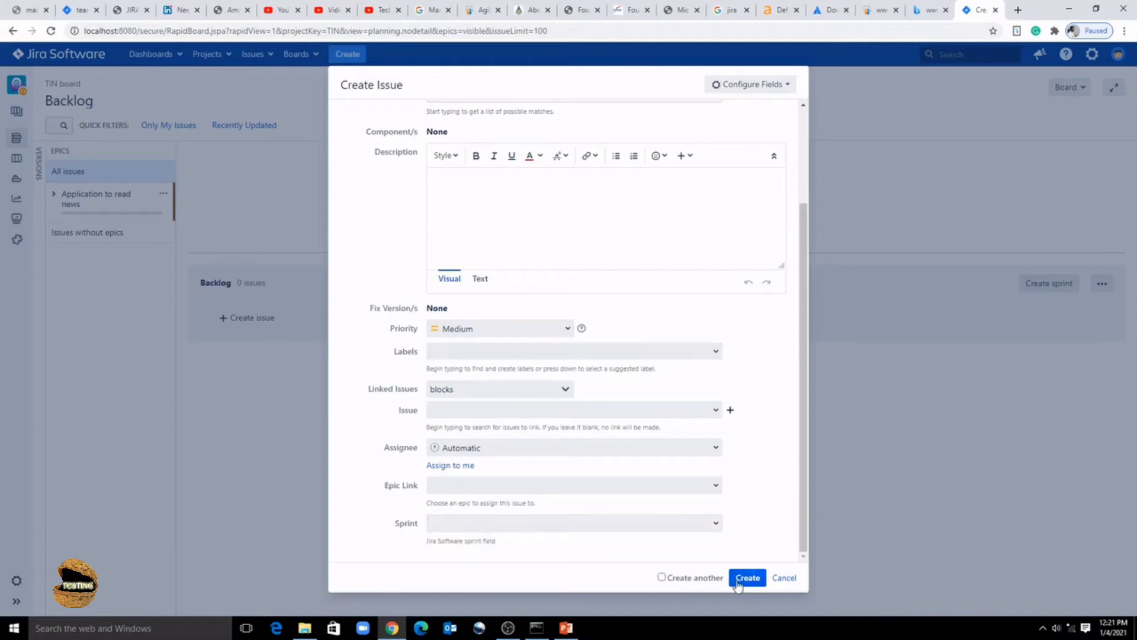
pyautogui.click(662, 578)
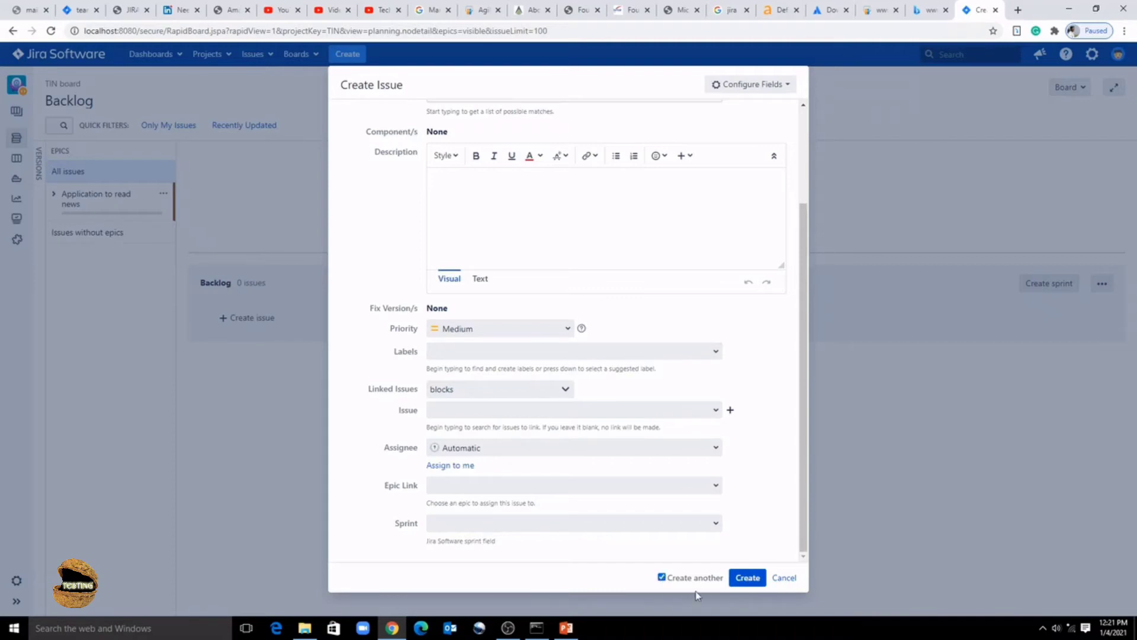
pyautogui.click(749, 578)
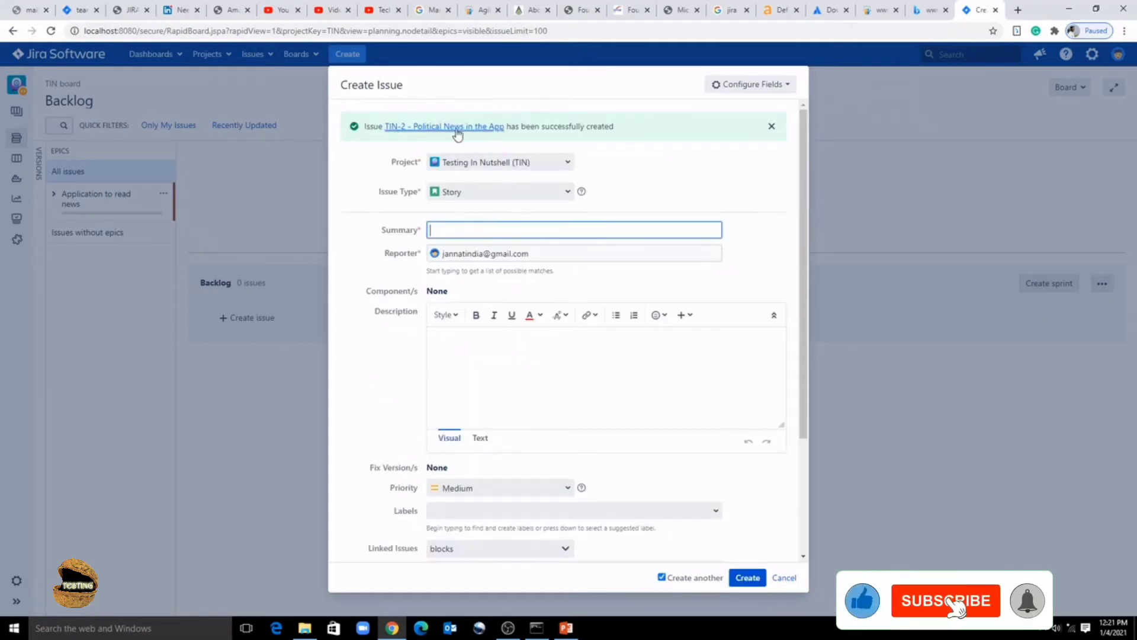
# - Switch the issue type to Task and create 'National Politics News'
pyautogui.click(477, 188)
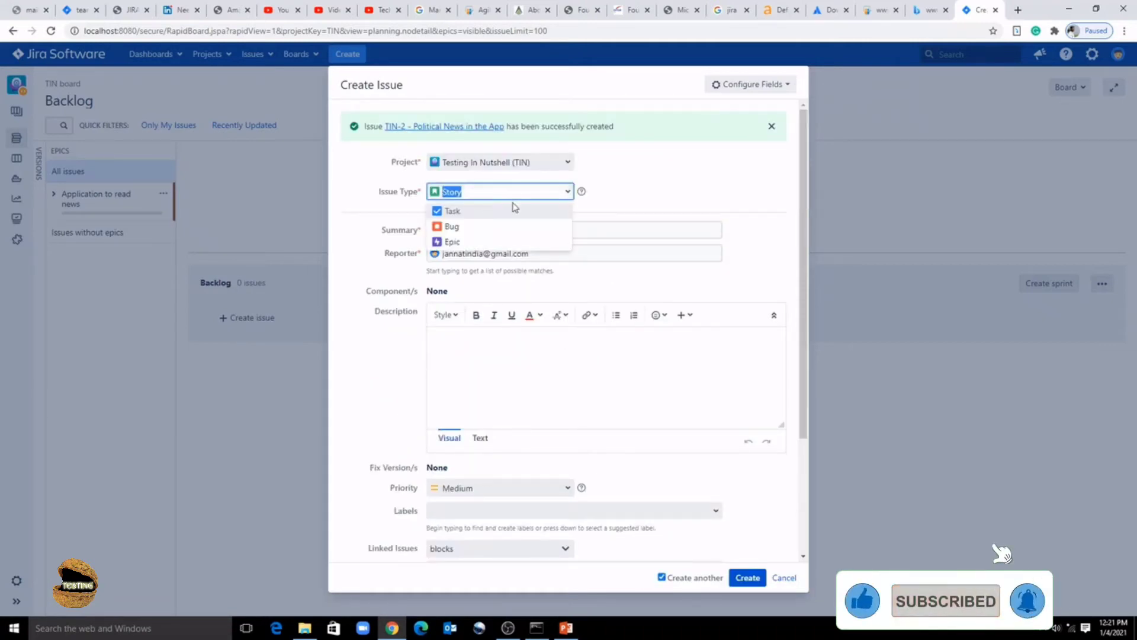
pyautogui.click(474, 211)
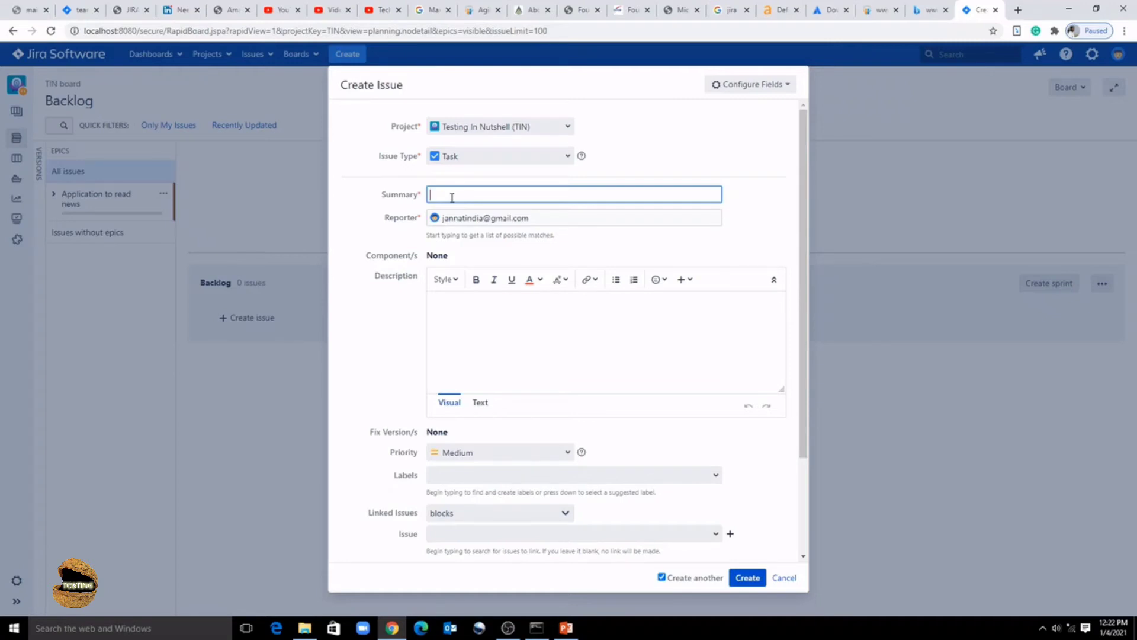
pyautogui.write('National Politics News')
pyautogui.click(746, 579)
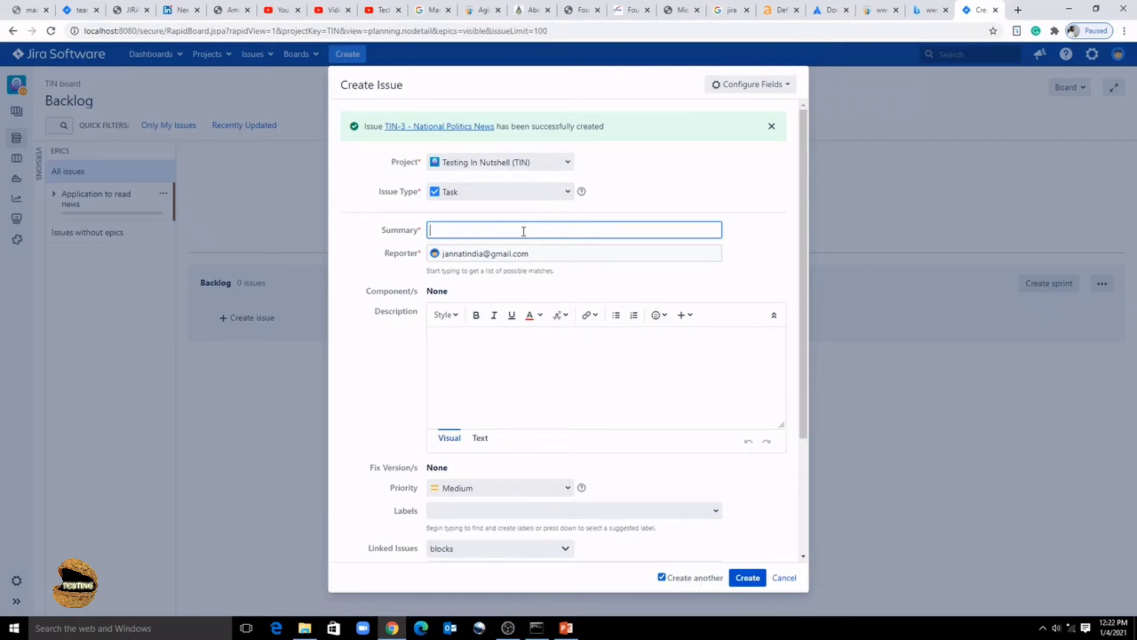
# - Create the 'COVID 19 News' task, then close the form without creating more issues
pyautogui.write('COVID 19 News')
pyautogui.click(747, 580)
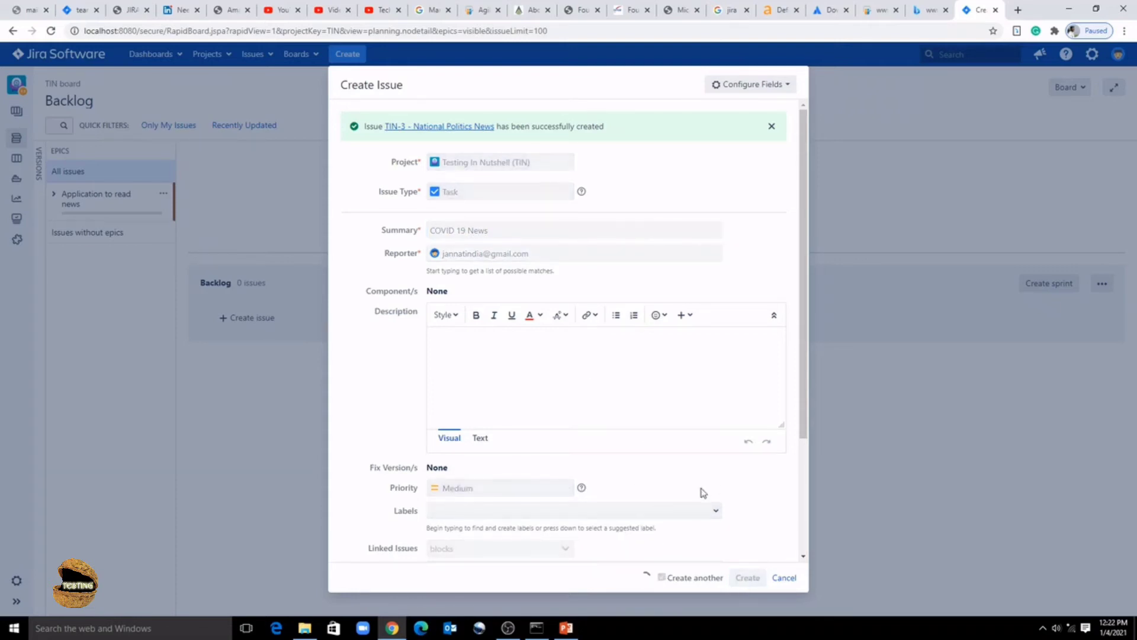
pyautogui.click(663, 578)
pyautogui.click(782, 579)
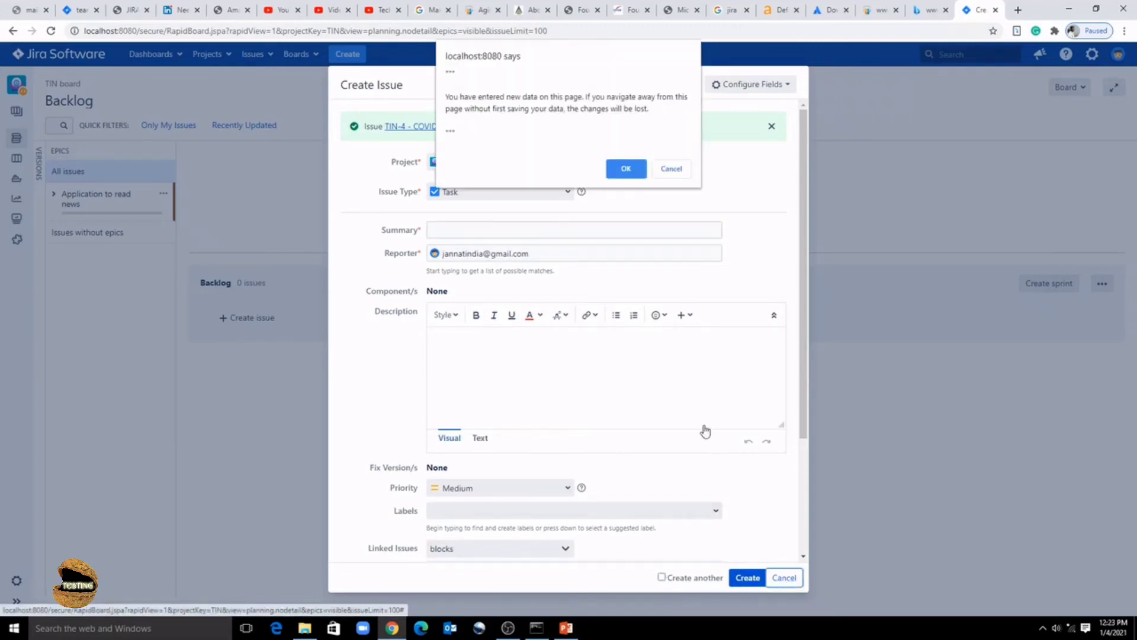
pyautogui.click(623, 176)
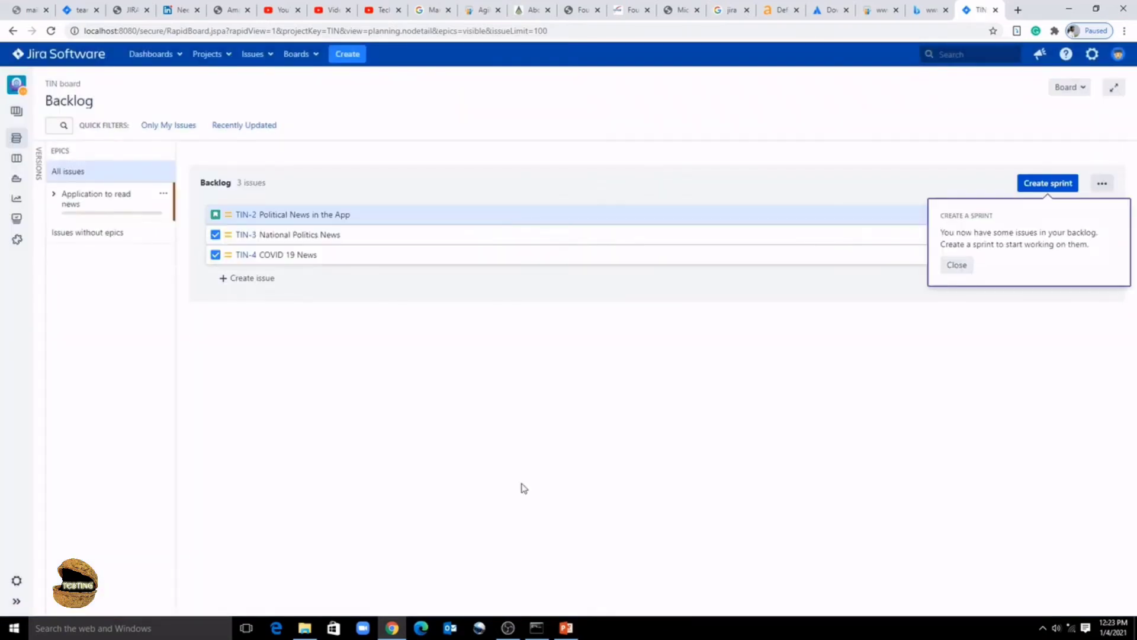
# - Start a new sprint with the goal 'TO deliver the TIN 3 & TIN 4'
pyautogui.click(281, 216)
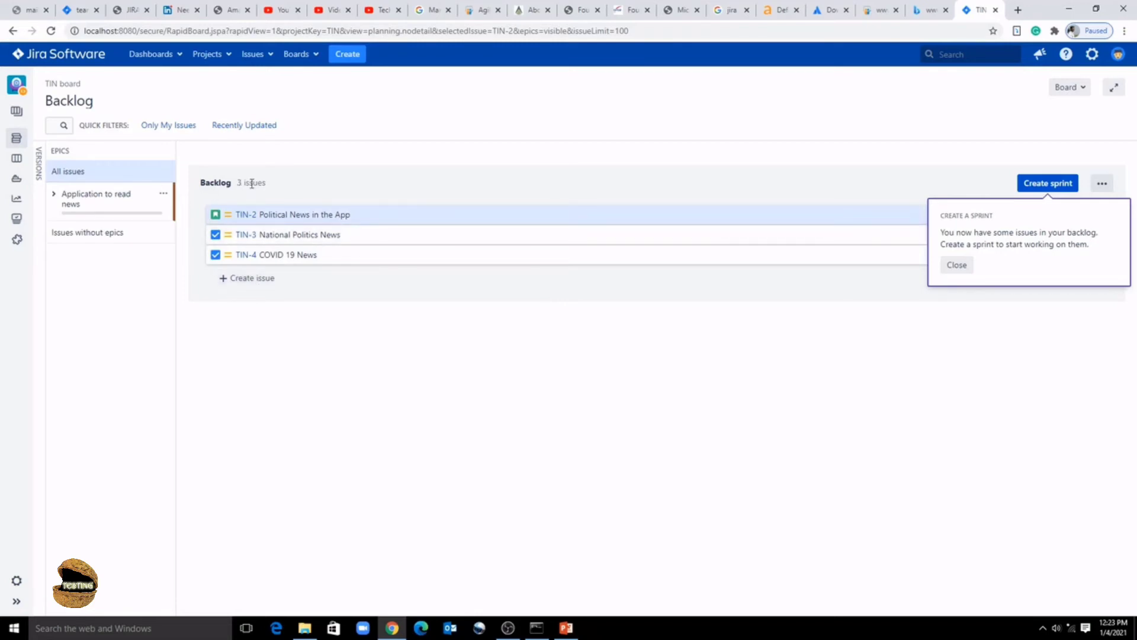
pyautogui.click(952, 268)
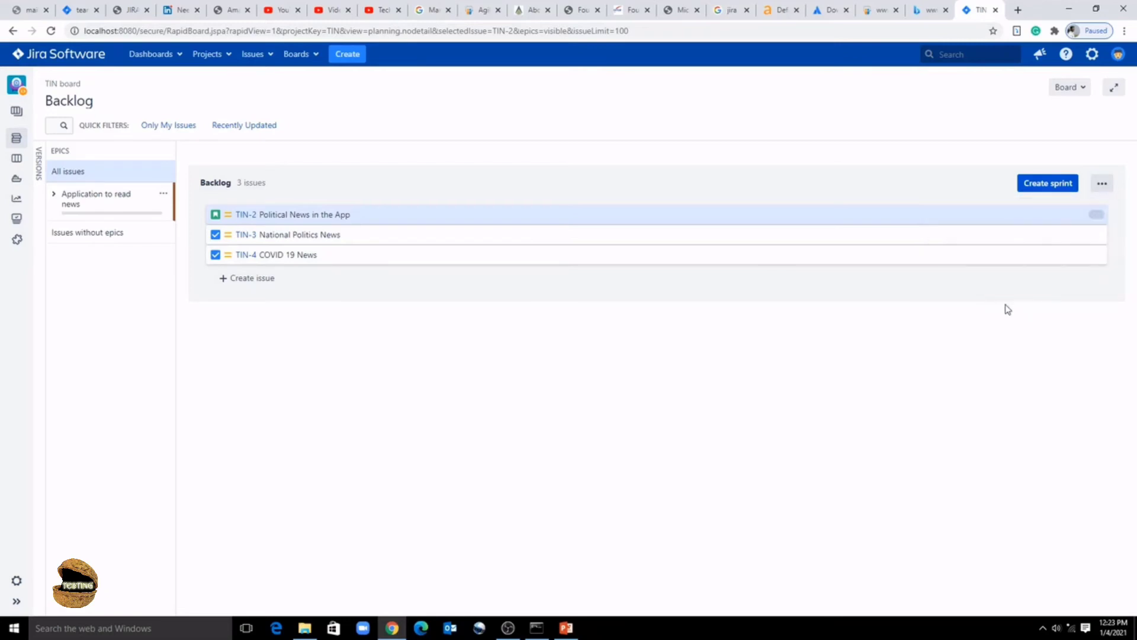
pyautogui.click(1049, 188)
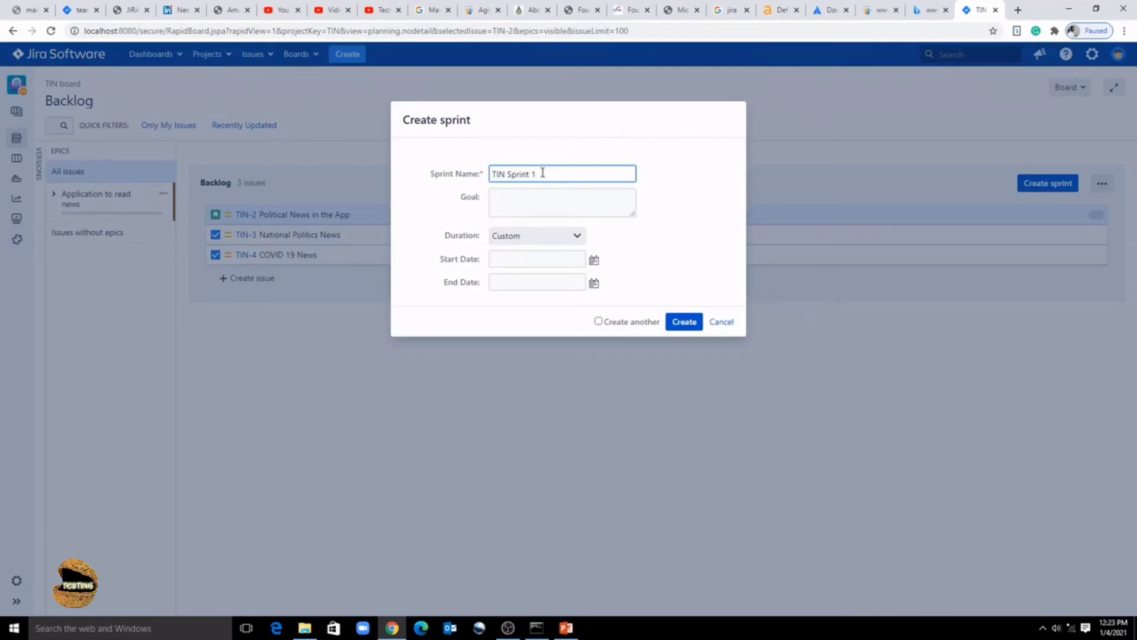
pyautogui.click(525, 201)
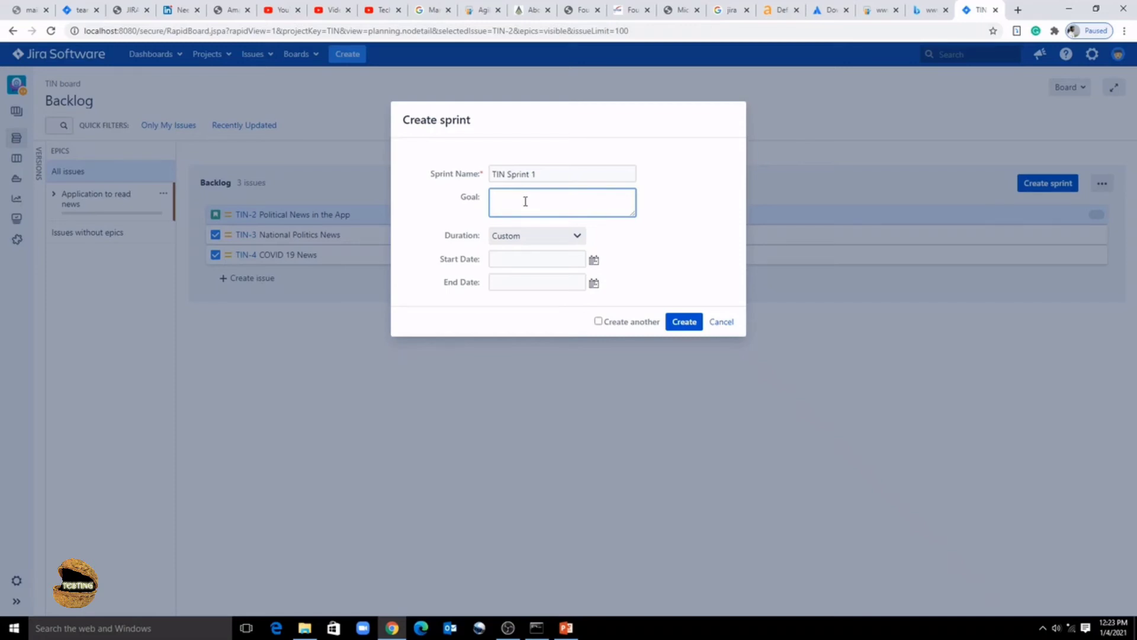
pyautogui.write('TO deliver the TIN 3 & TIN 4')
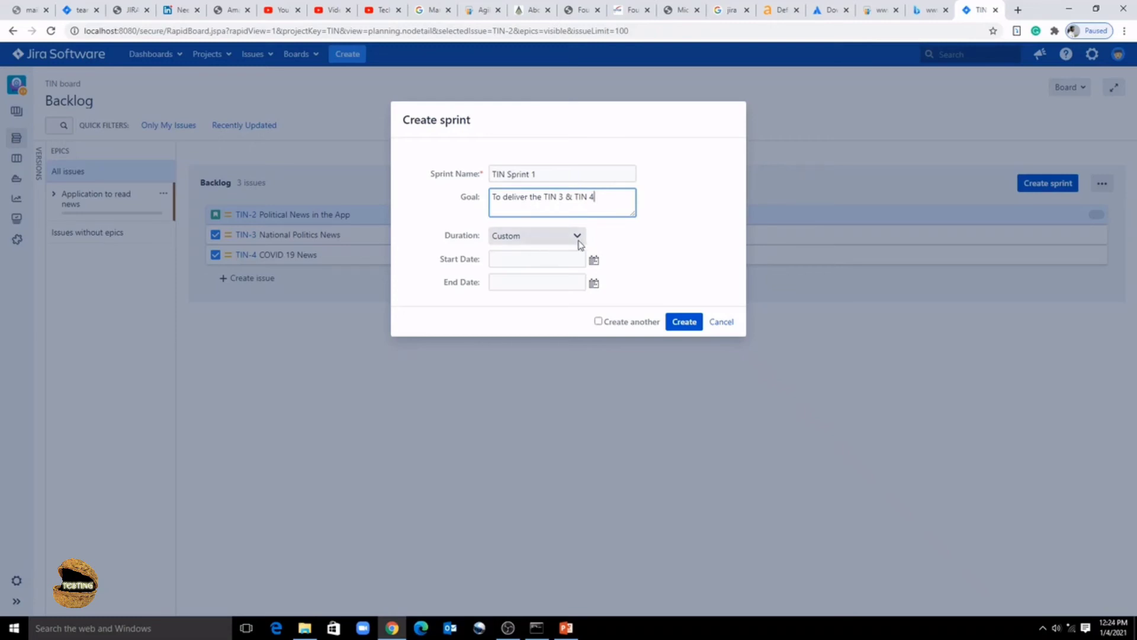
# - Set the sprint to run 4 to 15 January 2021 and create it
pyautogui.click(594, 261)
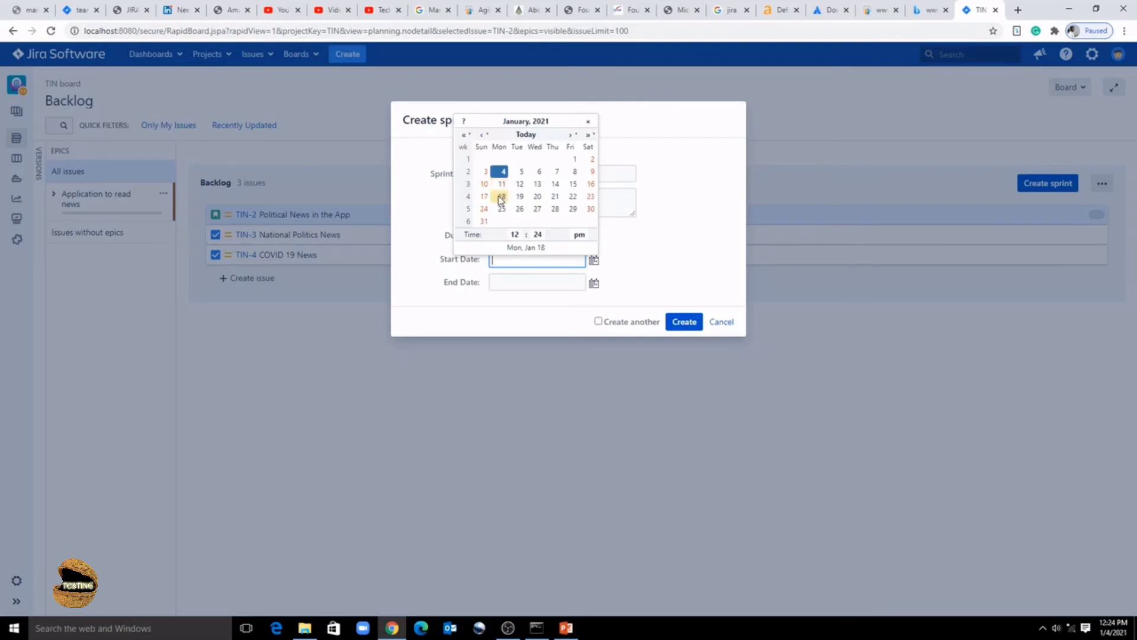
pyautogui.click(500, 172)
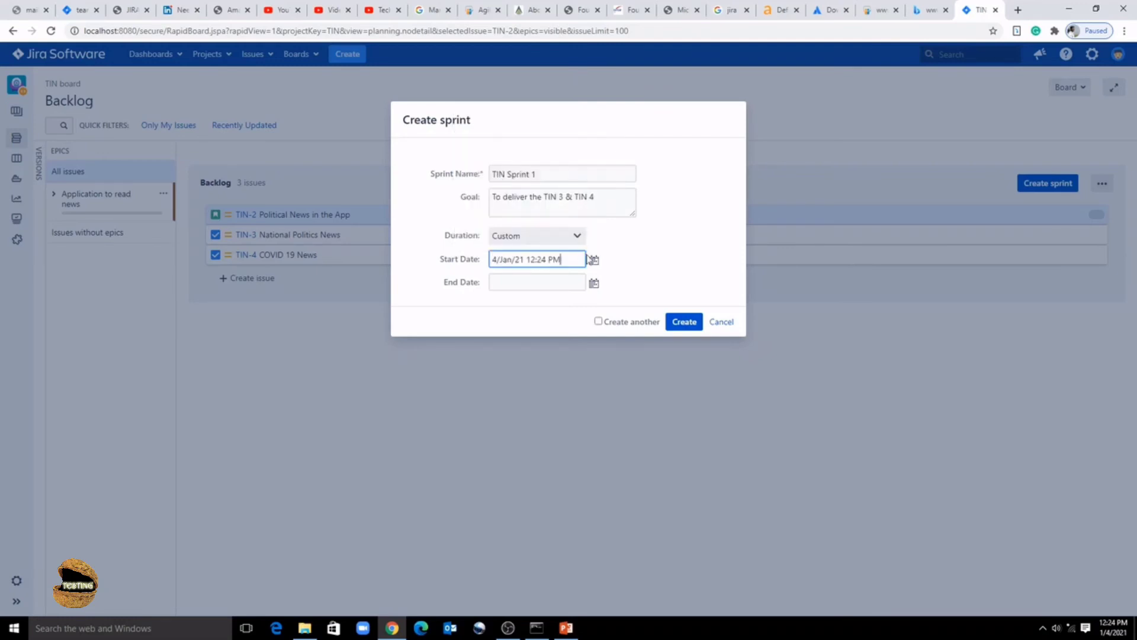
pyautogui.click(594, 283)
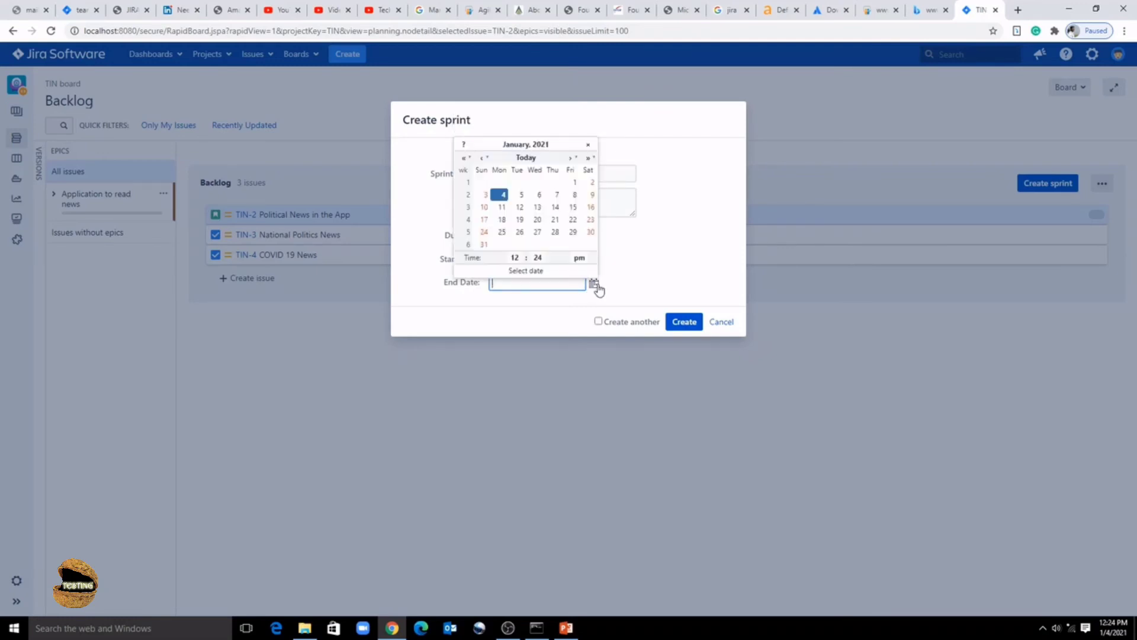
pyautogui.click(573, 209)
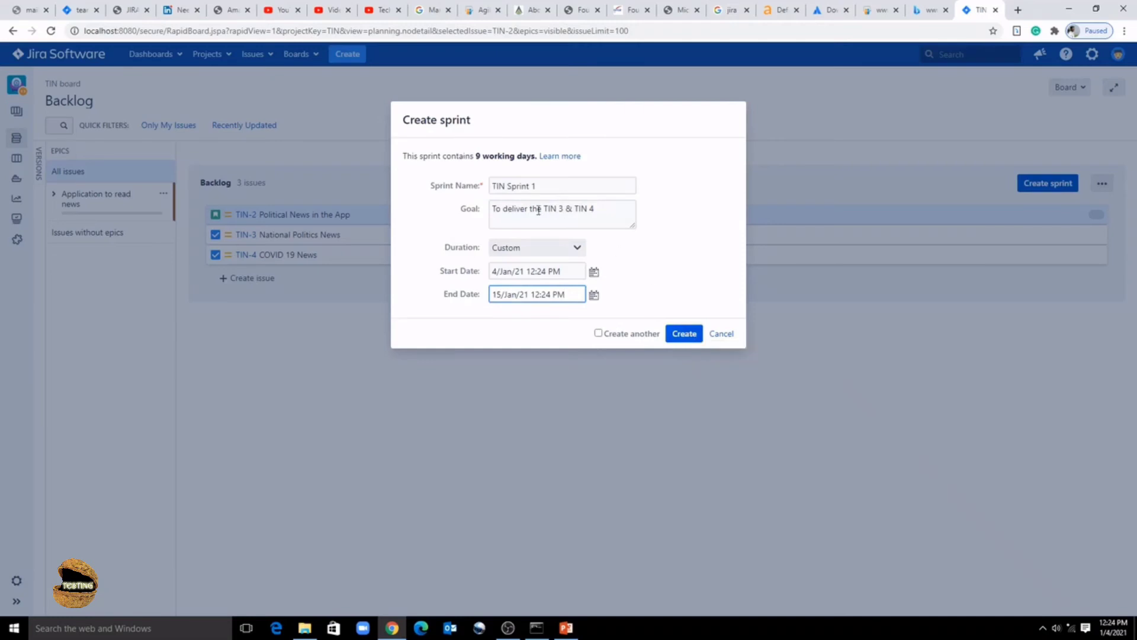
pyautogui.click(684, 334)
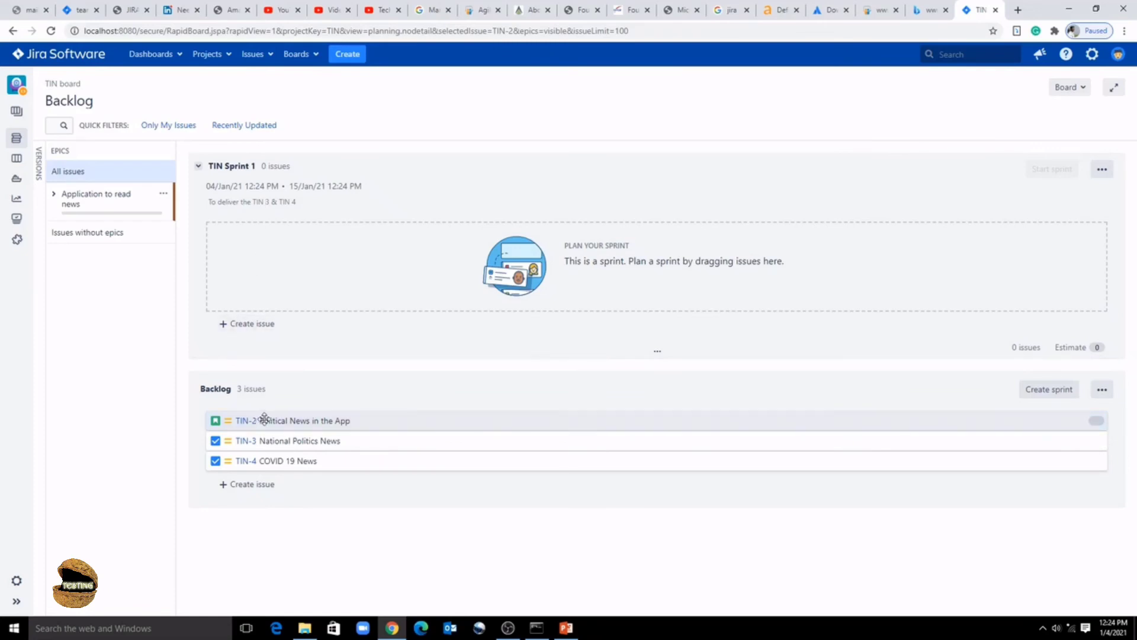
# - Move TIN-2, TIN-3 and TIN-4 from the backlog into TIN Sprint 1
pyautogui.moveTo(294, 408); pyautogui.dragTo(292, 363)
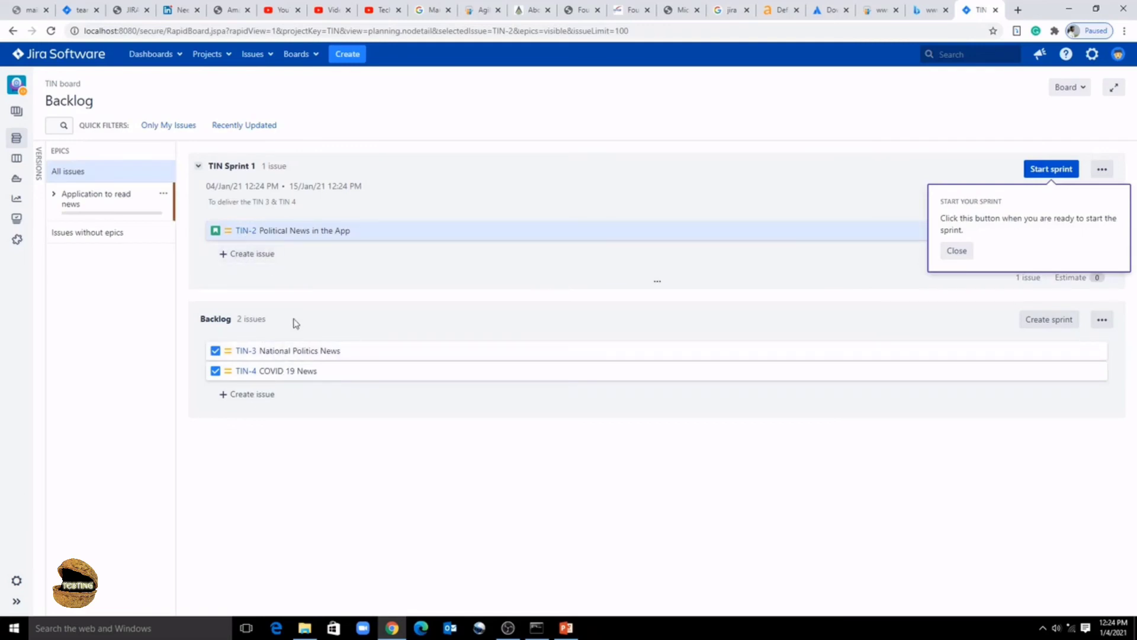
pyautogui.moveTo(300, 350); pyautogui.dragTo(315, 253)
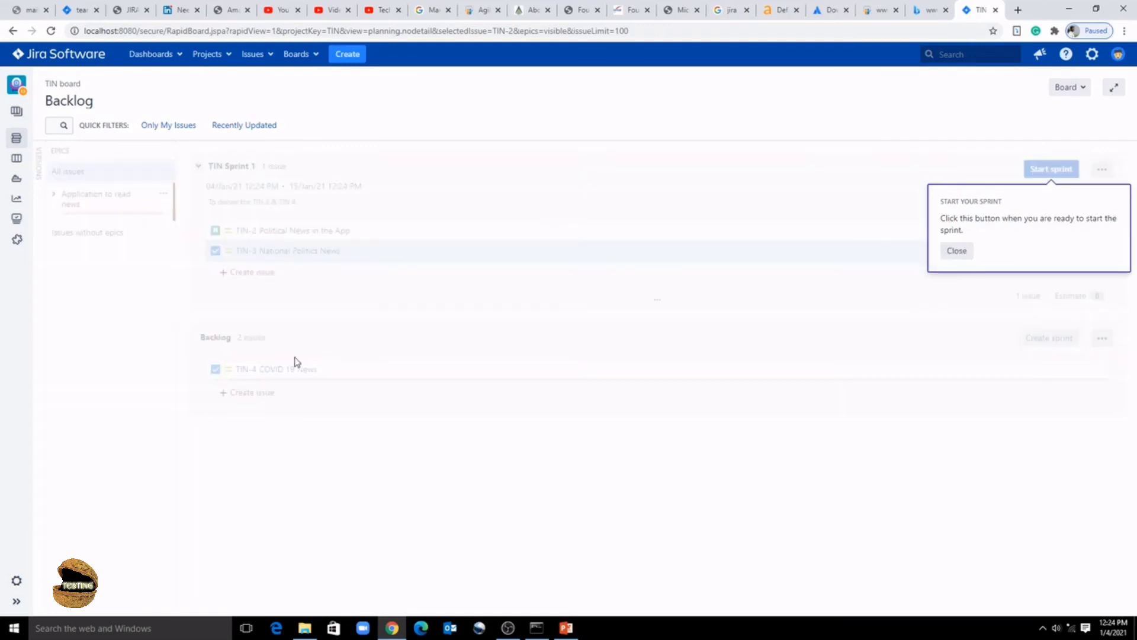
pyautogui.moveTo(300, 367); pyautogui.dragTo(300, 269)
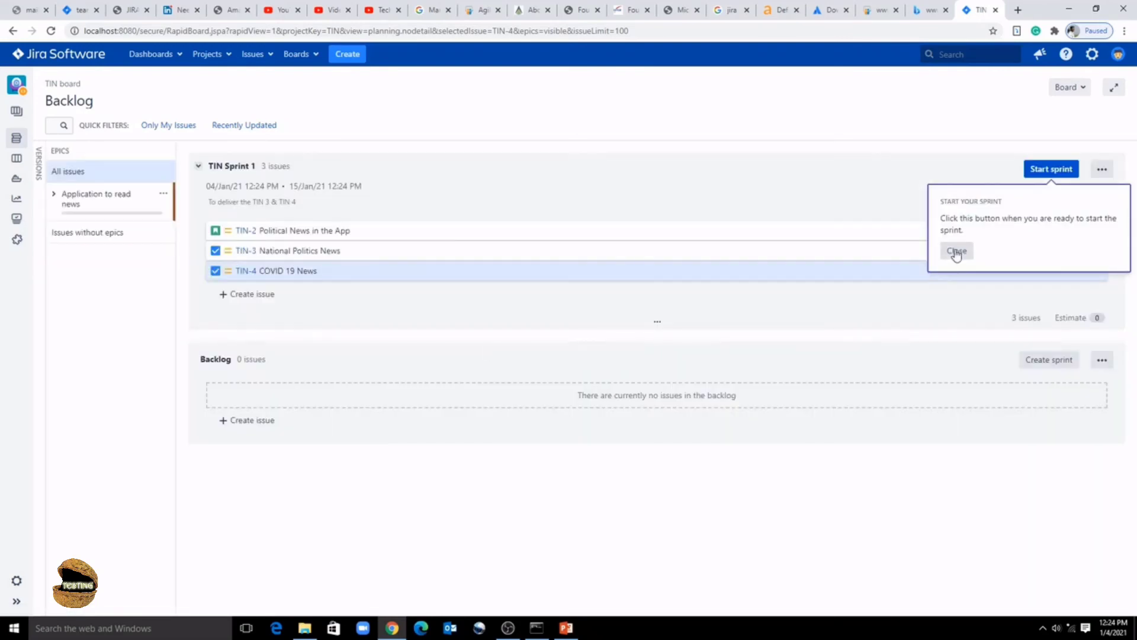
pyautogui.click(956, 252)
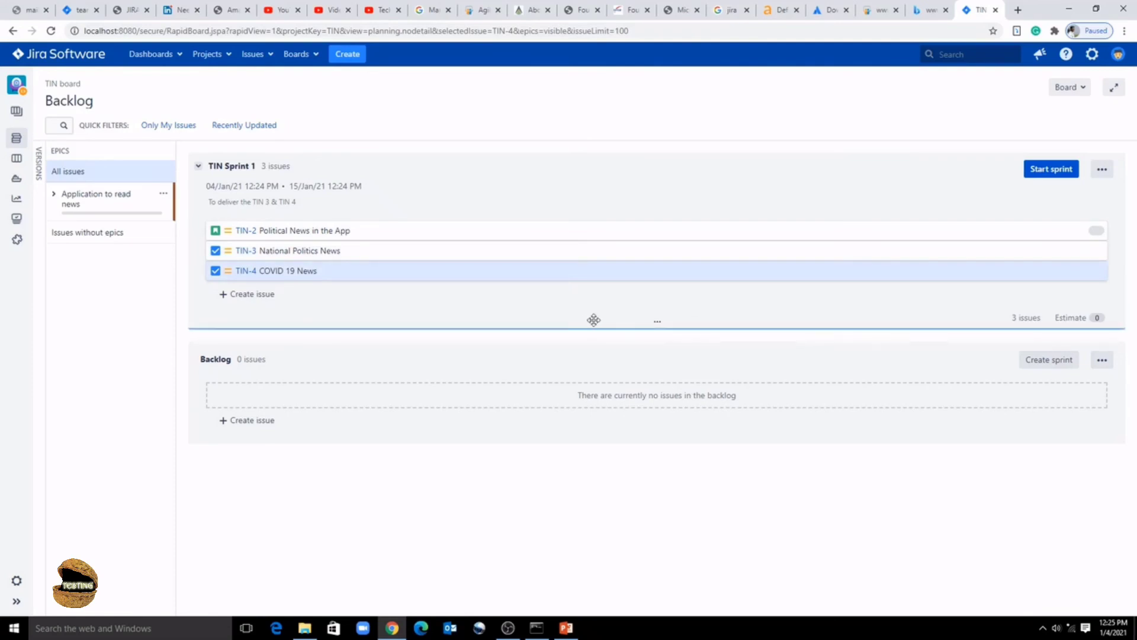
# - Start TIN Sprint 1 with its planned 4–15 January 2021 dates
pyautogui.click(1042, 170)
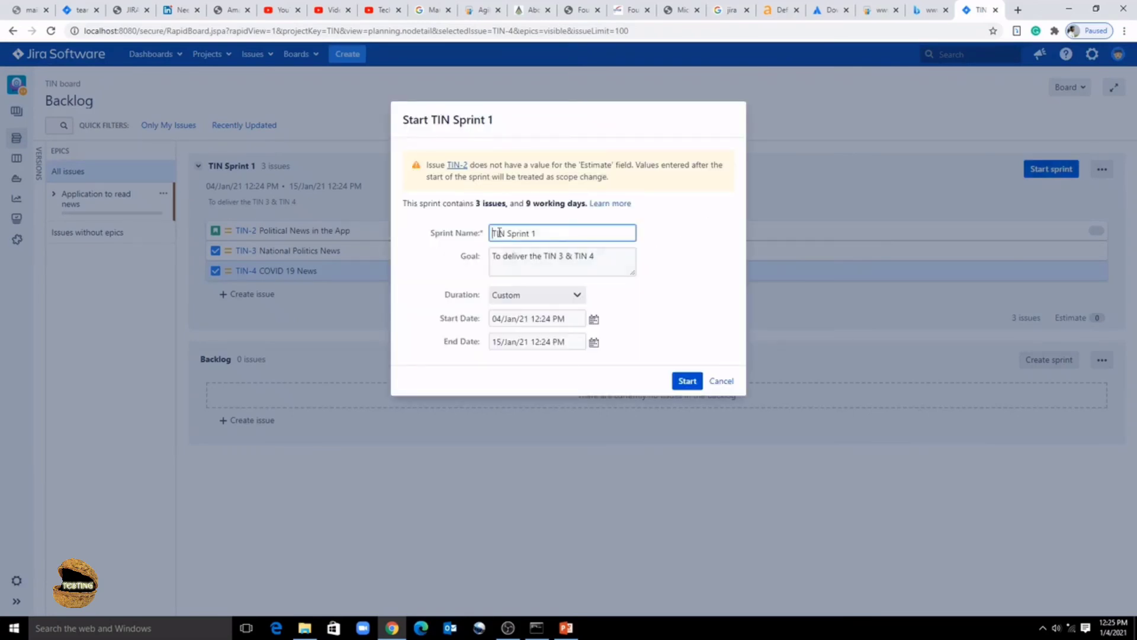
pyautogui.click(689, 381)
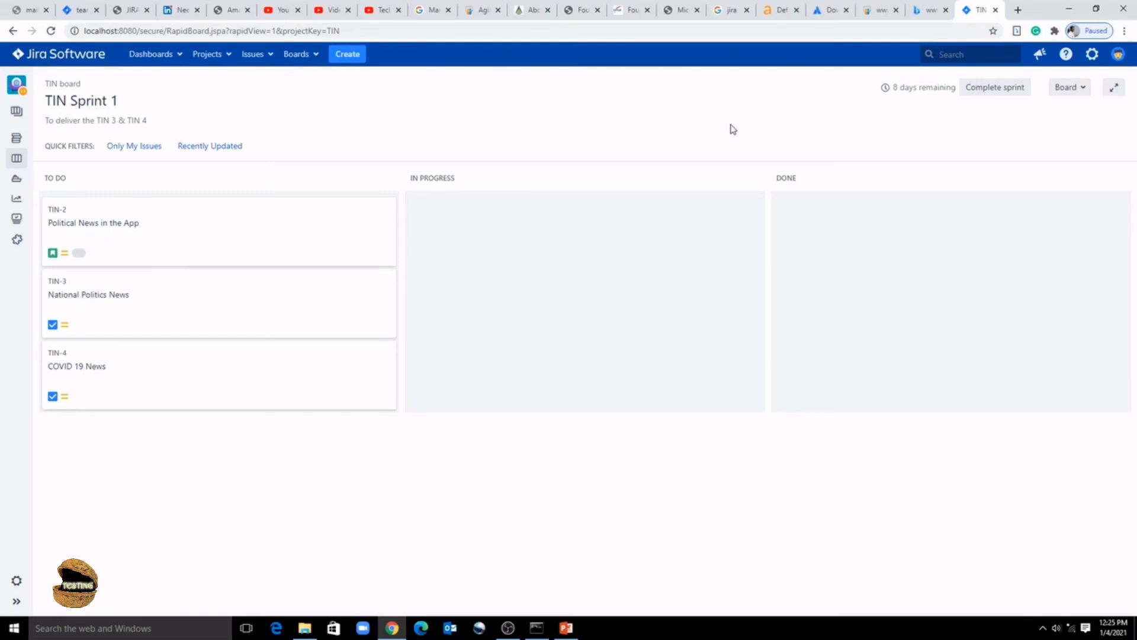
pyautogui.click(1092, 55)
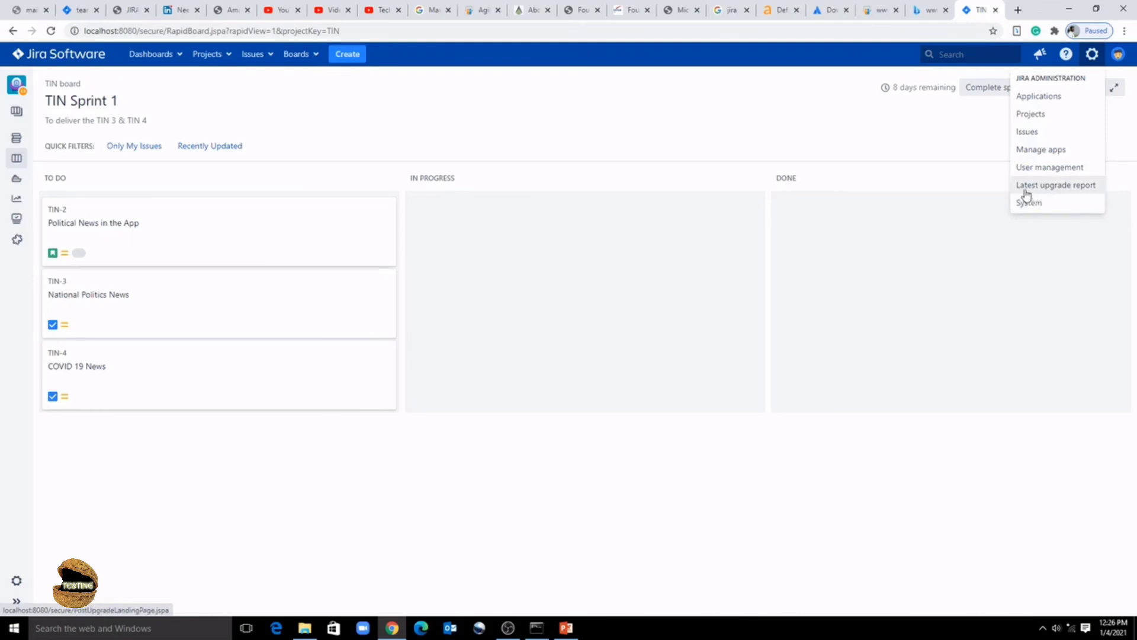
pyautogui.click(825, 142)
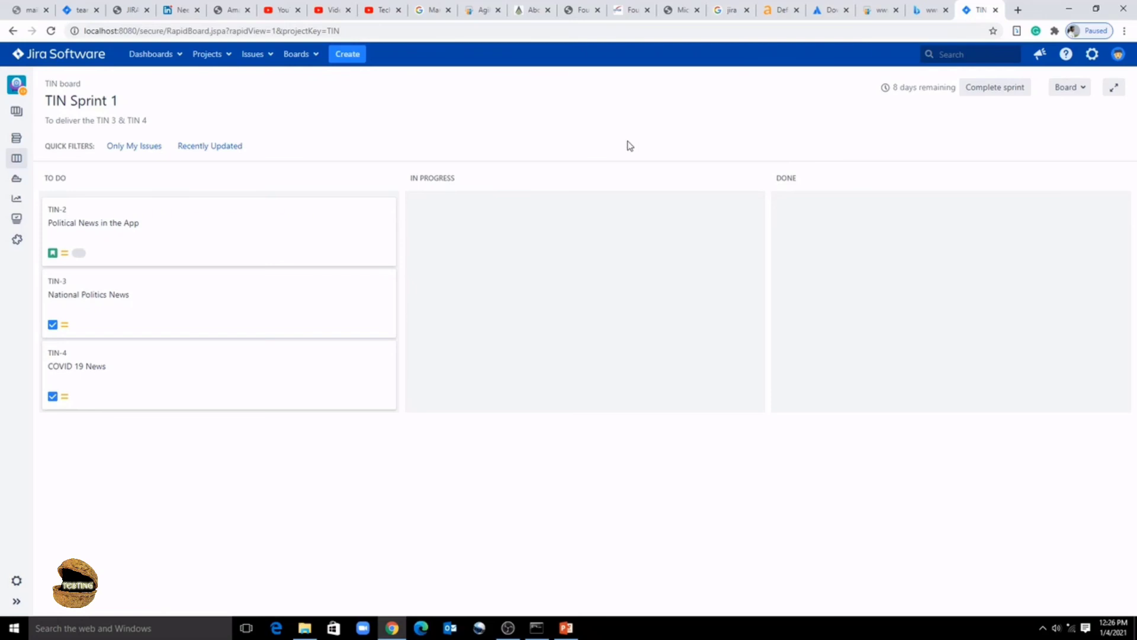
pyautogui.click(1081, 89)
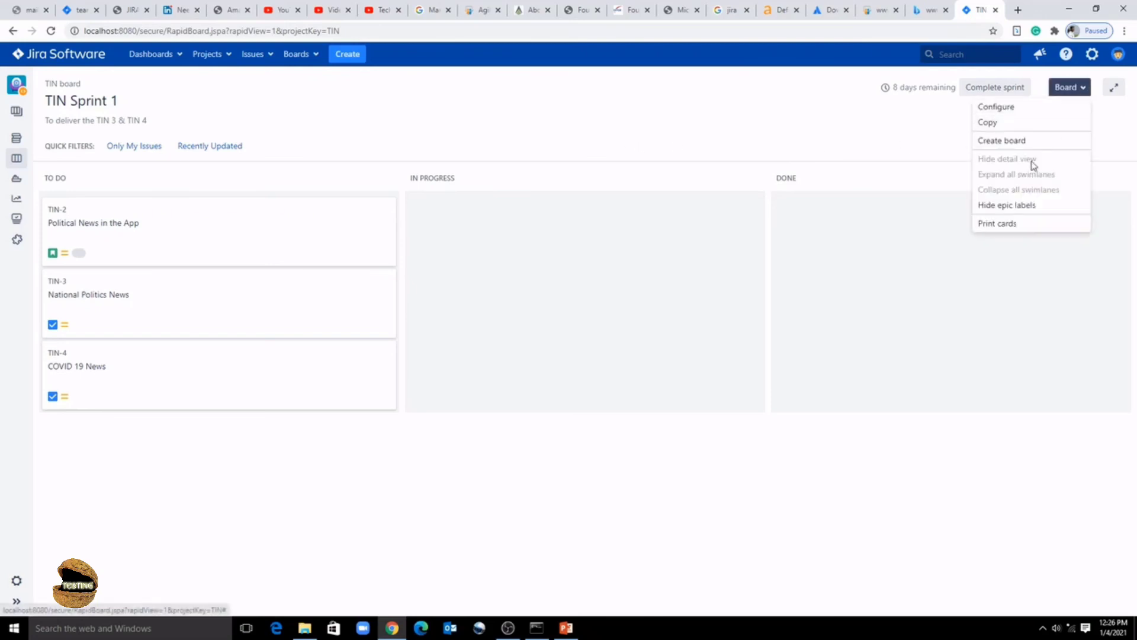
pyautogui.click(1103, 99)
pyautogui.click(1094, 54)
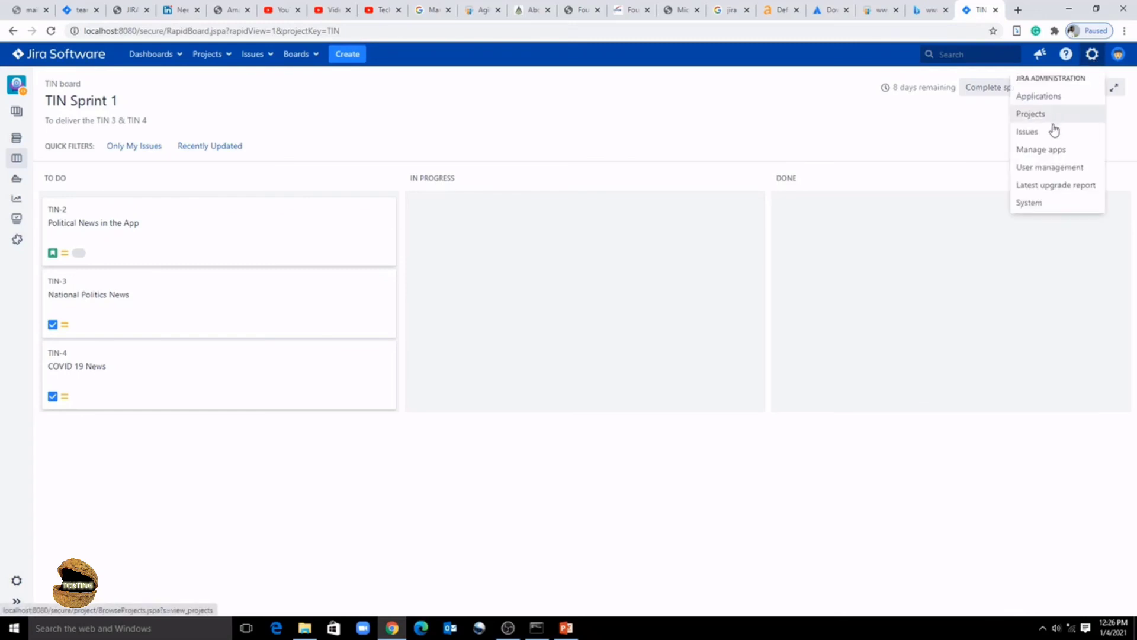
pyautogui.click(928, 125)
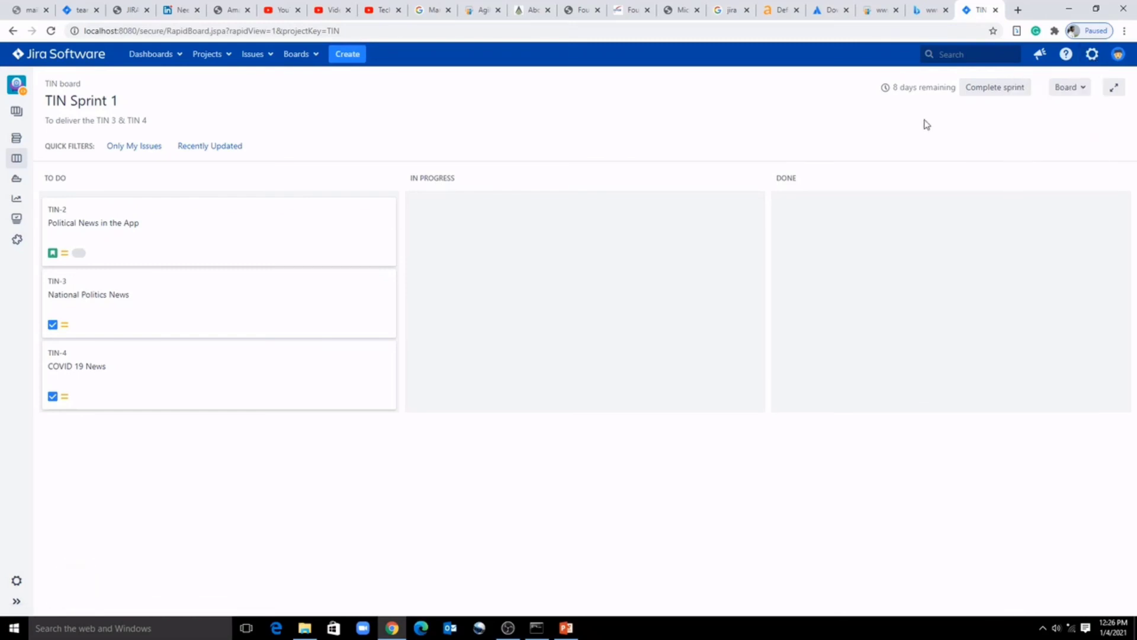